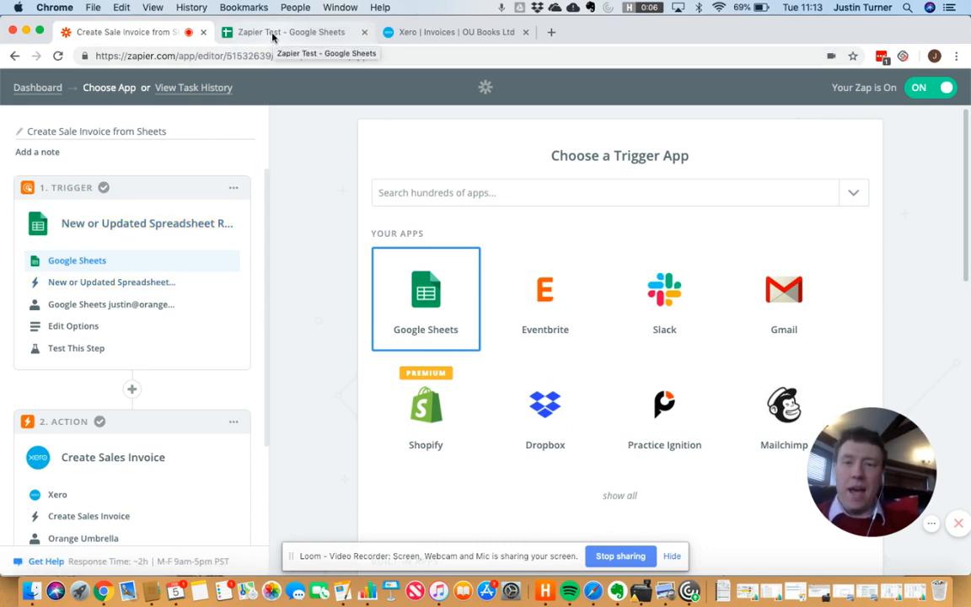
Step: Switch to the Zapier Test spreadsheet listing client projects, values, due dates and Invoice 1 amounts
click(272, 34)
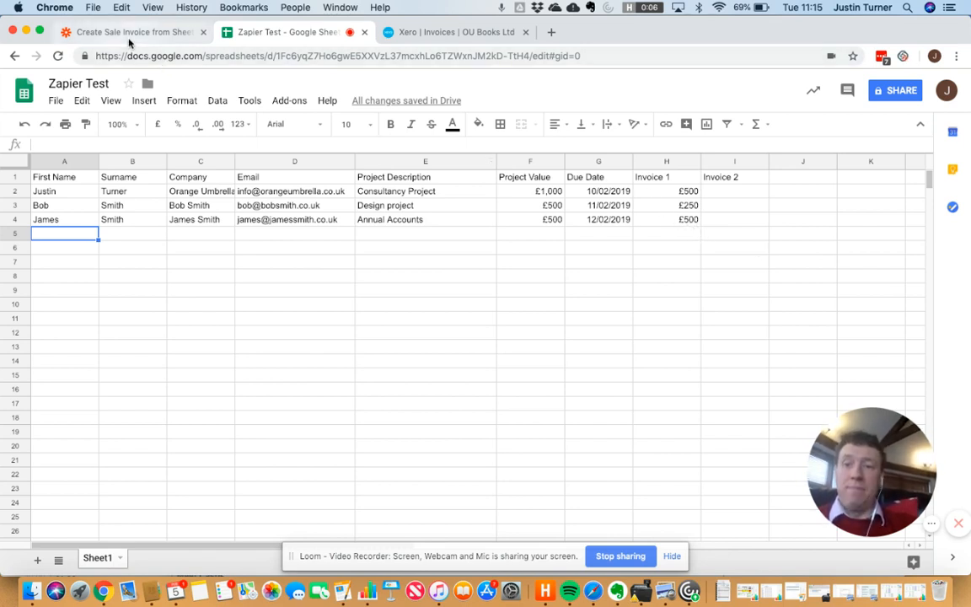
Step: Back in Zapier, confirm Google Sheets, New or Updated Spreadsheet Row and the connected Sheets account
click(153, 31)
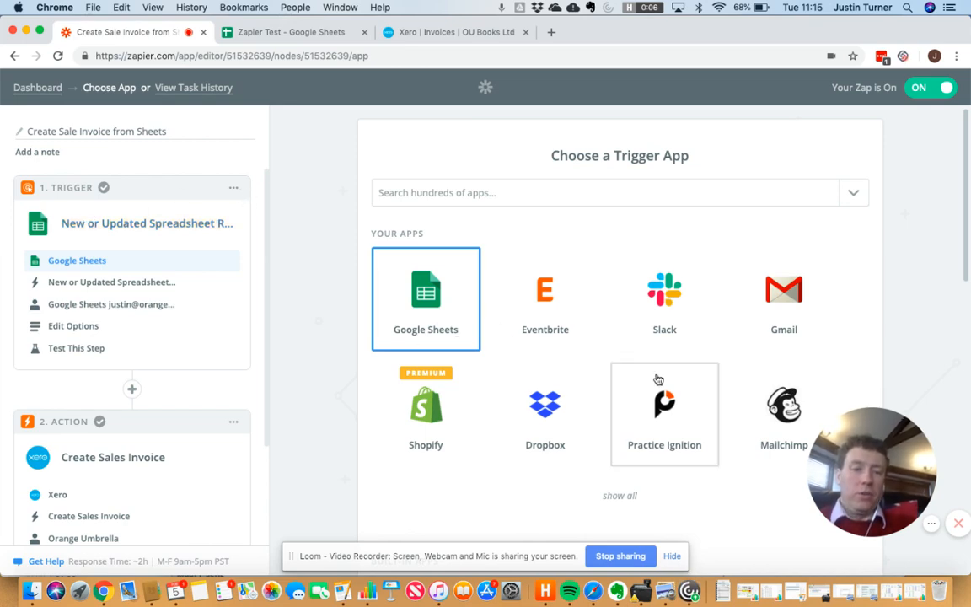
scroll(658, 376, down, 5)
scroll(659, 379, down, 10)
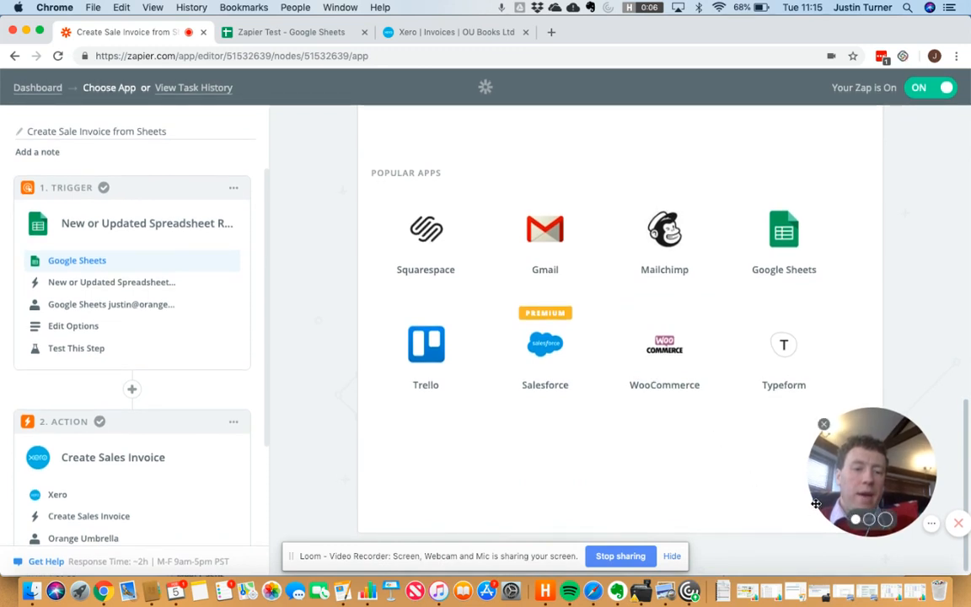
drag(812, 510, 852, 483)
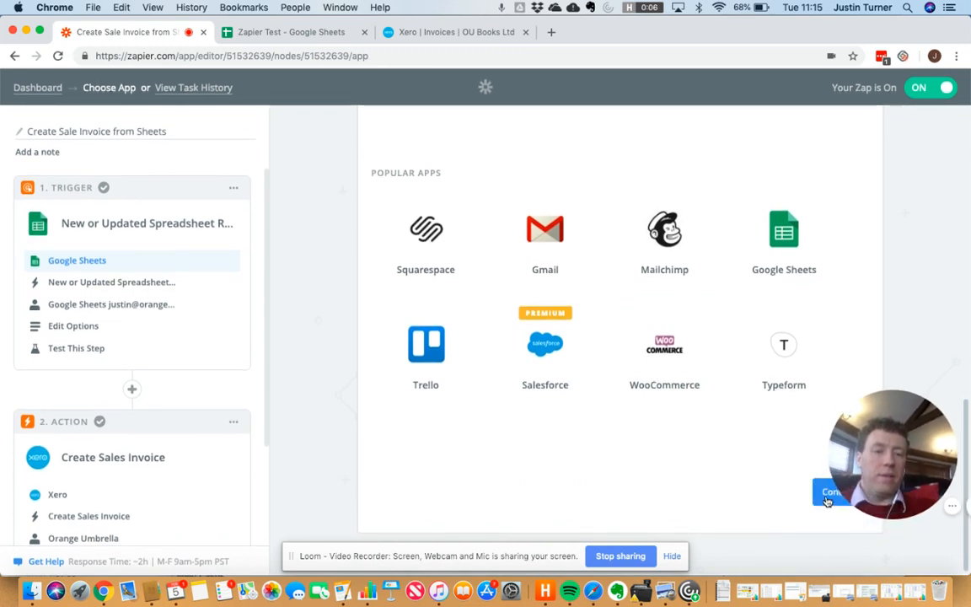
click(827, 495)
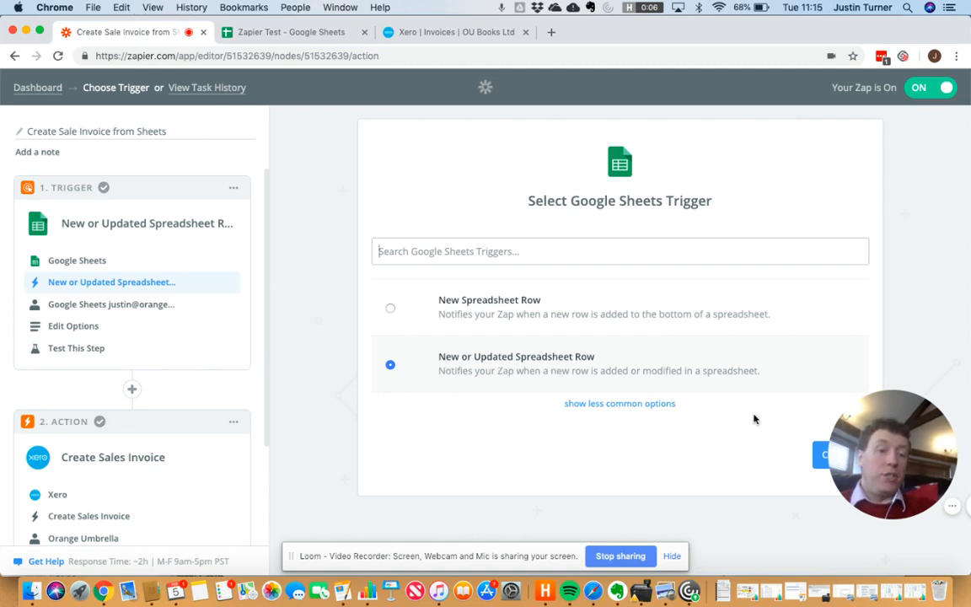
click(817, 464)
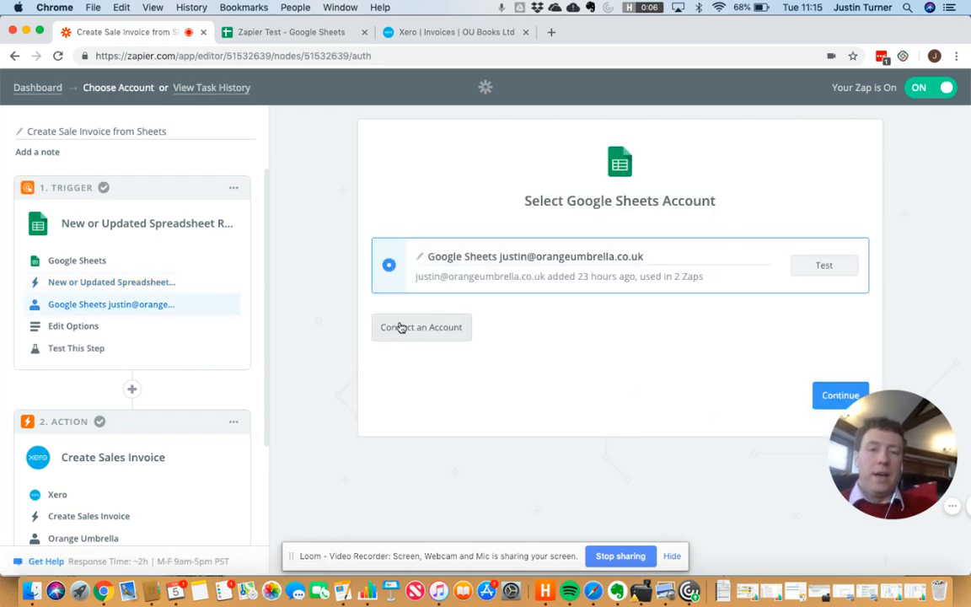
click(824, 398)
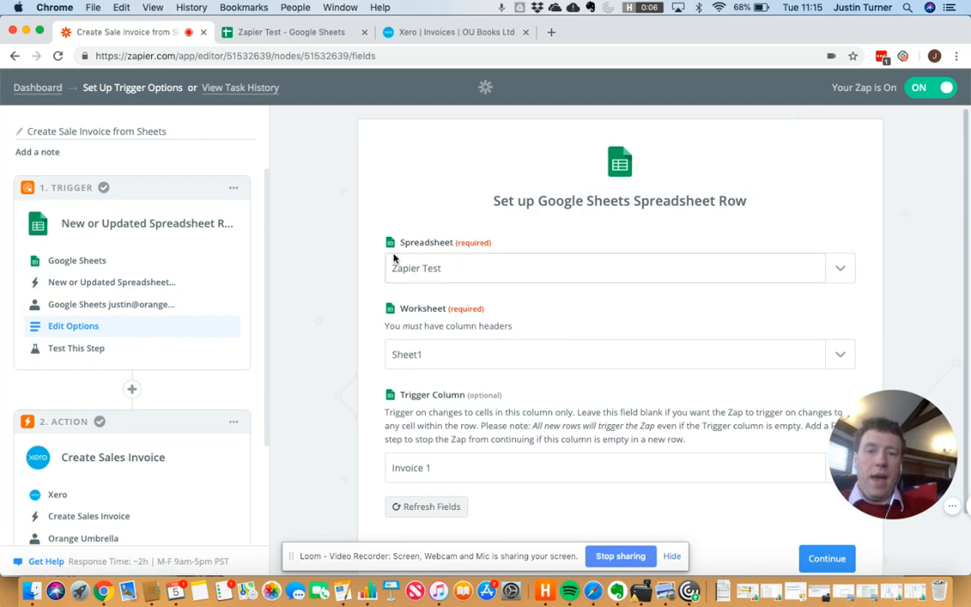
Step: Pick Invoice 1 as the trigger column on Sheet1 of the Zapier Test spreadsheet
scroll(533, 302, down, 2)
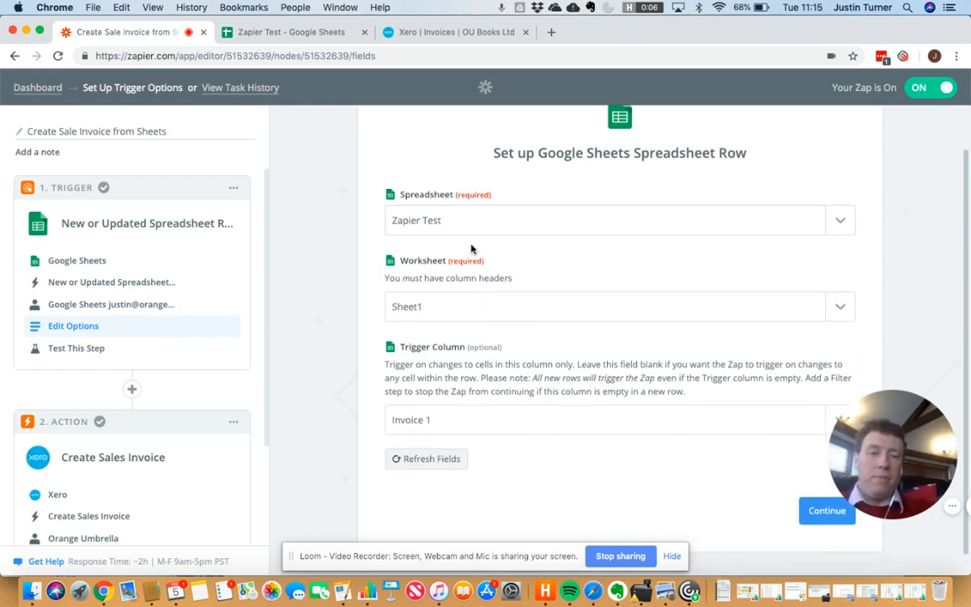
scroll(555, 283, down, 1)
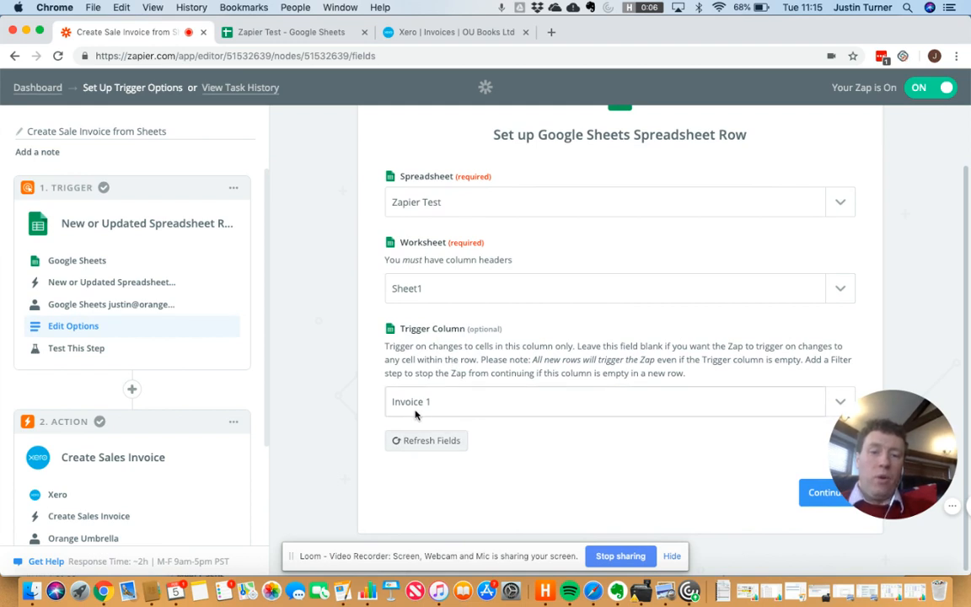
click(805, 405)
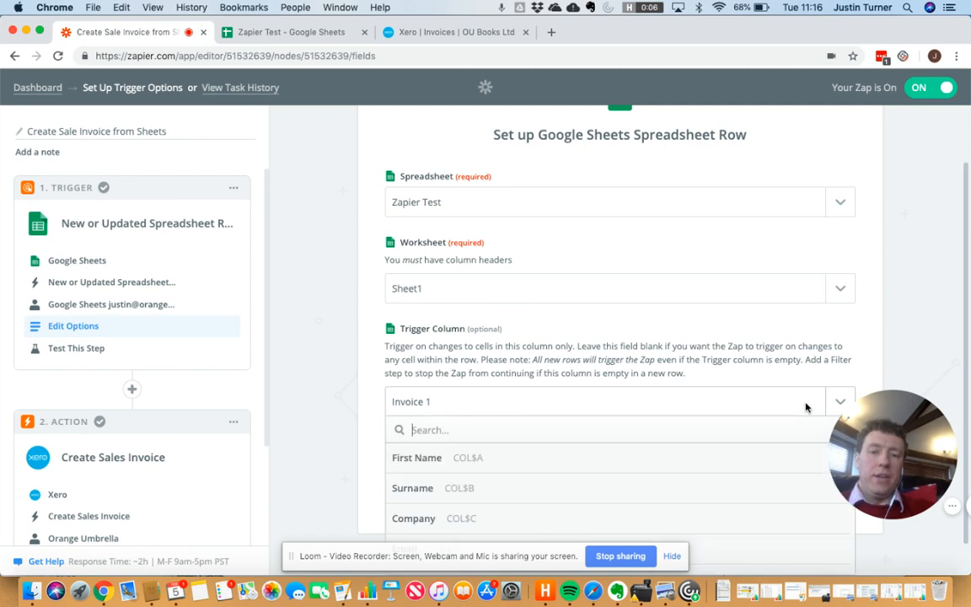
scroll(793, 400, down, 1)
scroll(779, 400, down, 2)
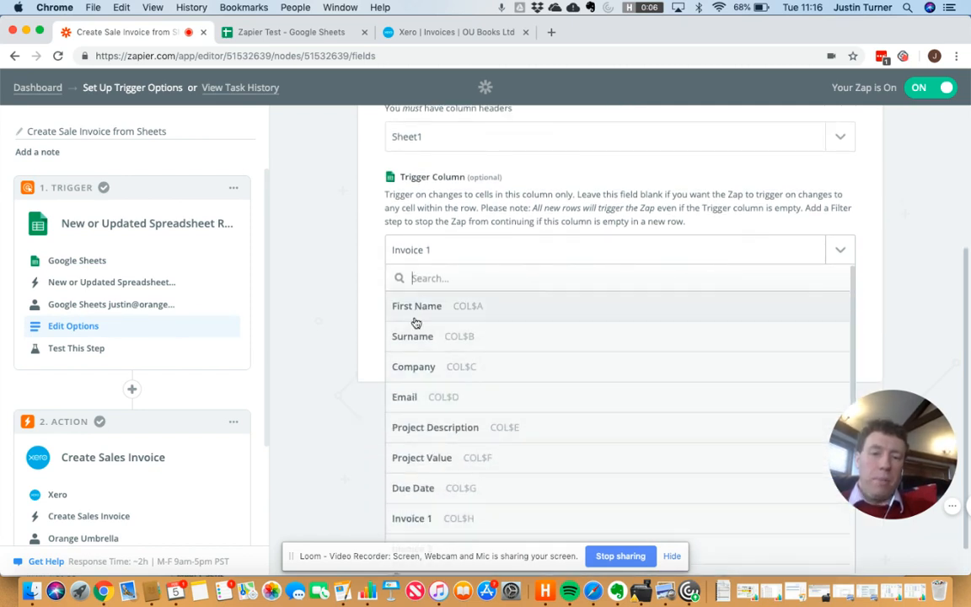
scroll(424, 504, down, 1)
scroll(422, 504, down, 1)
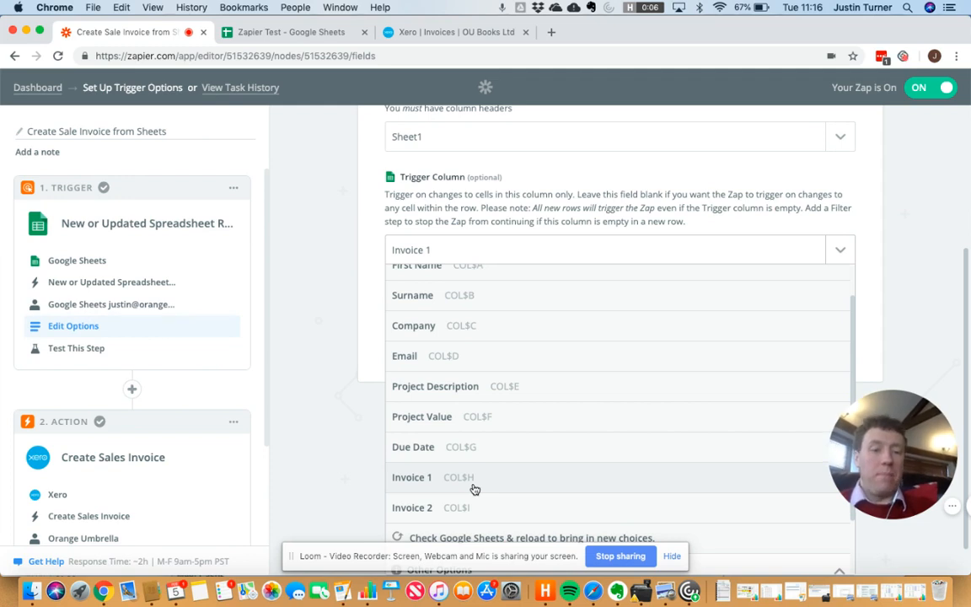
scroll(635, 470, down, 2)
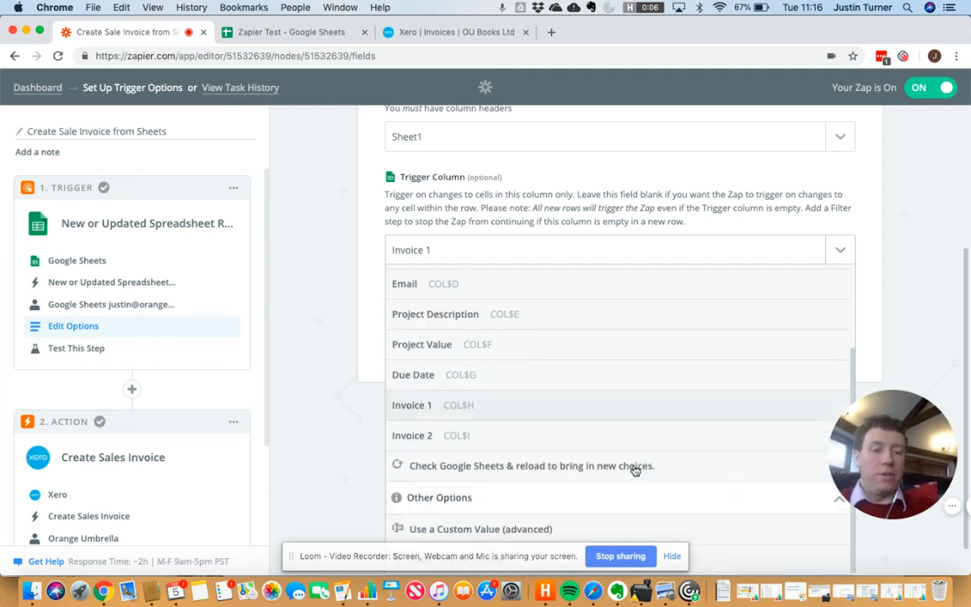
scroll(803, 191, down, 3)
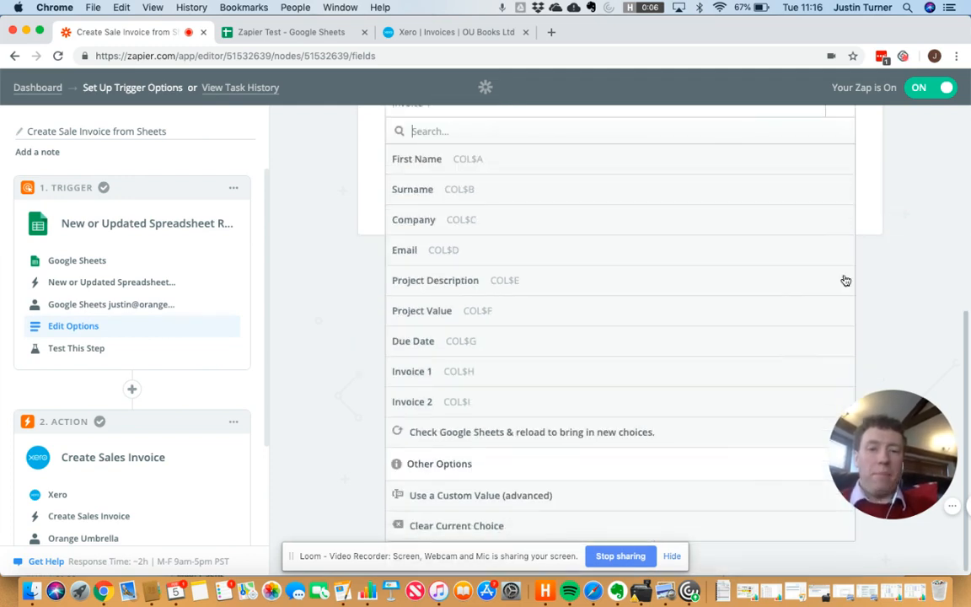
click(459, 378)
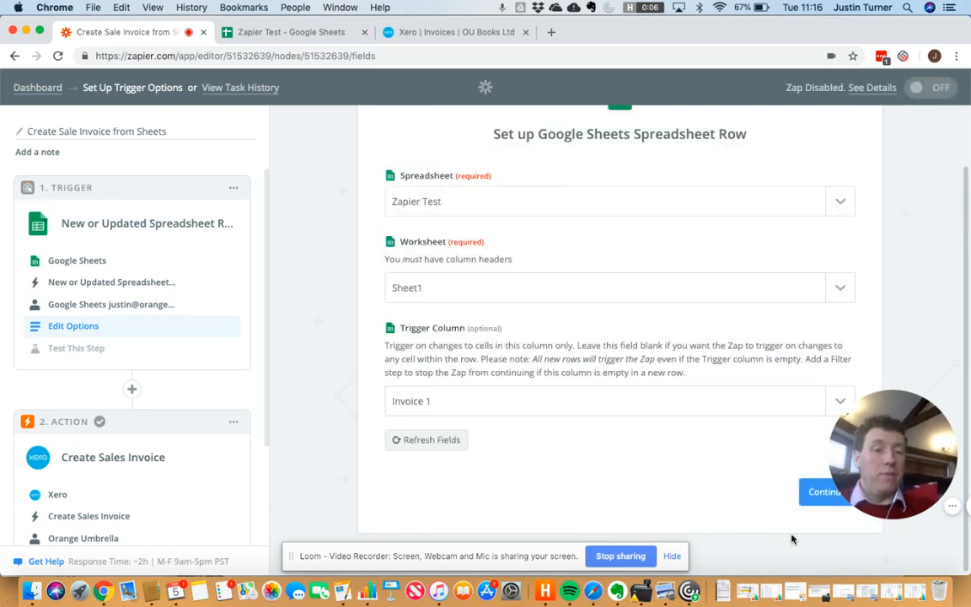
Step: Test the trigger with Spreadsheet Row A as the sample, then collapse the Create Sales Invoice action
click(816, 498)
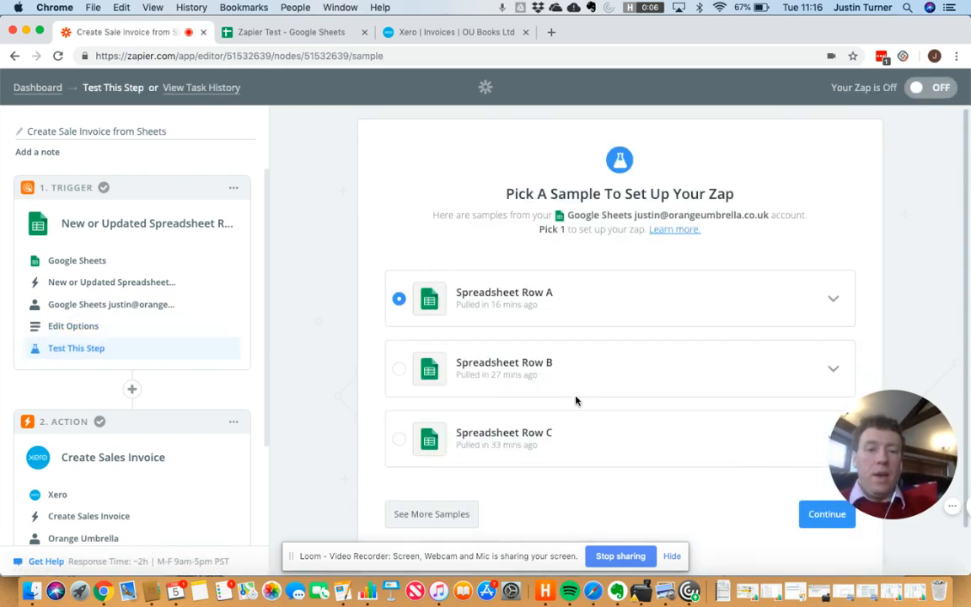
scroll(542, 494, down, 2)
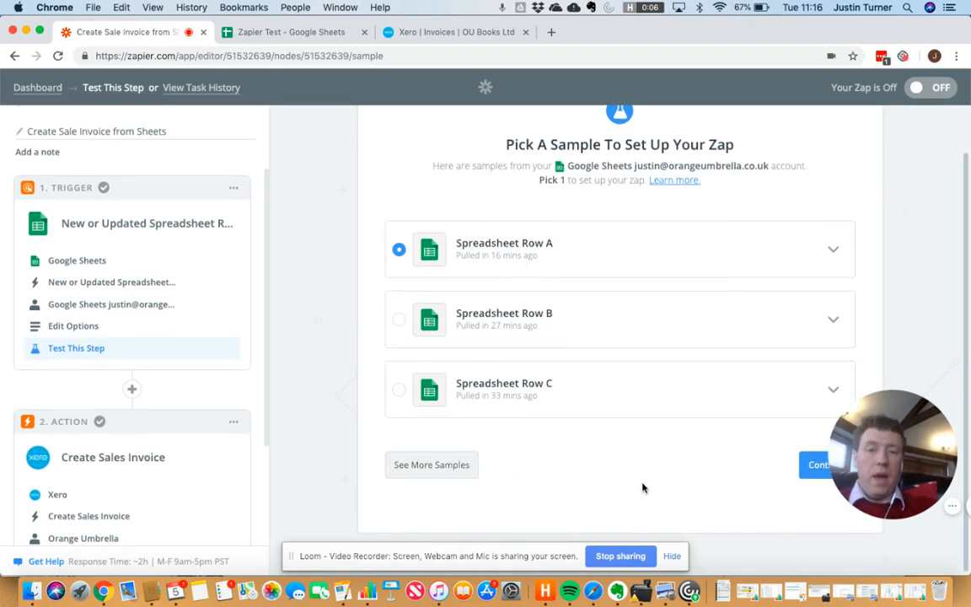
click(806, 468)
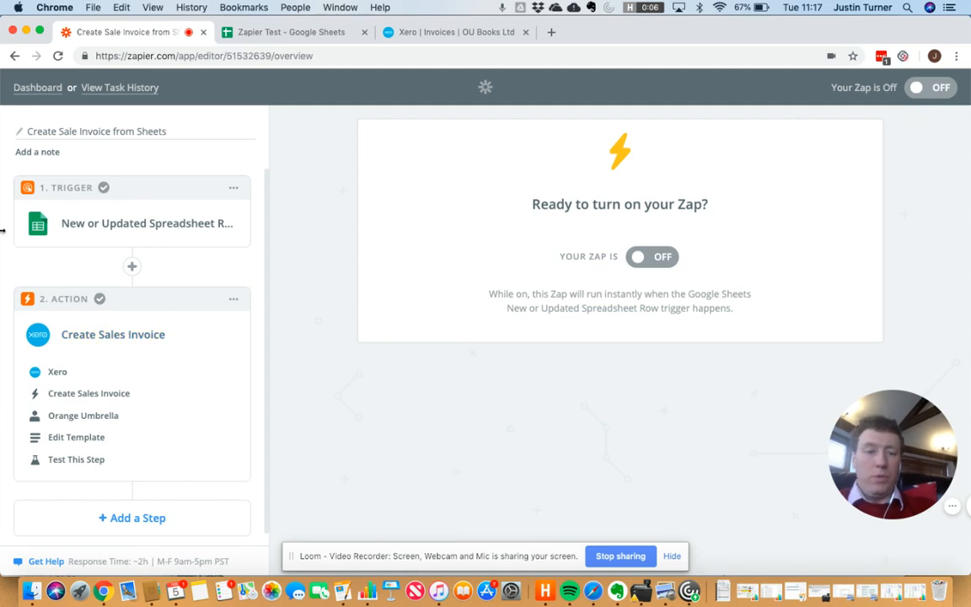
click(122, 342)
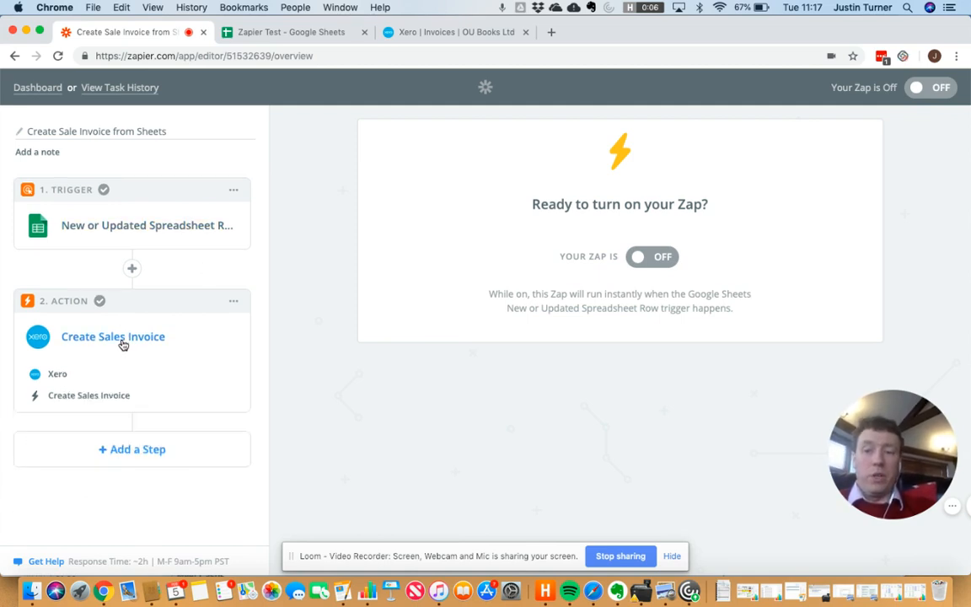
Step: Expand the Create Sales Invoice step and bring up its action app choice showing Xero
click(122, 342)
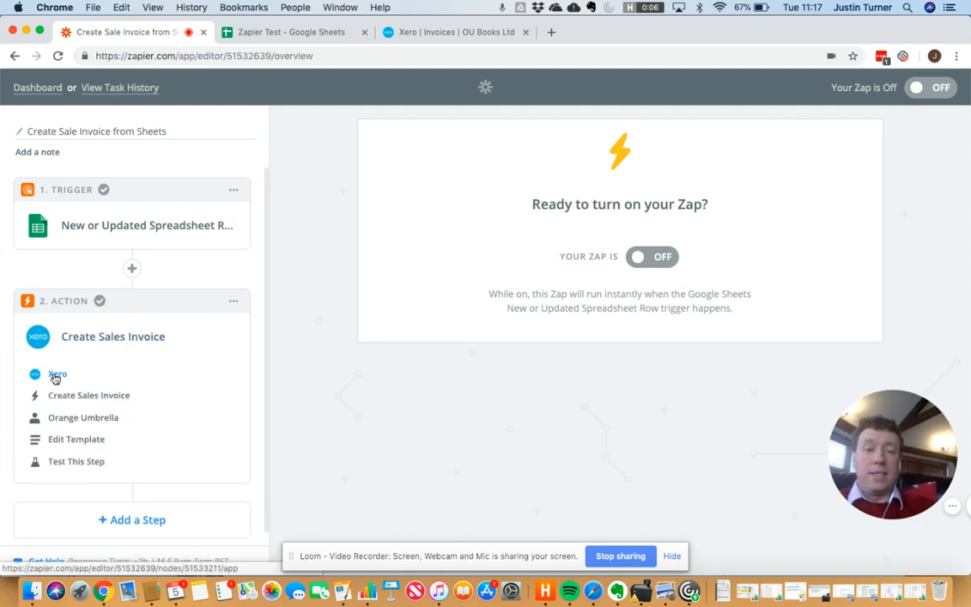
click(56, 376)
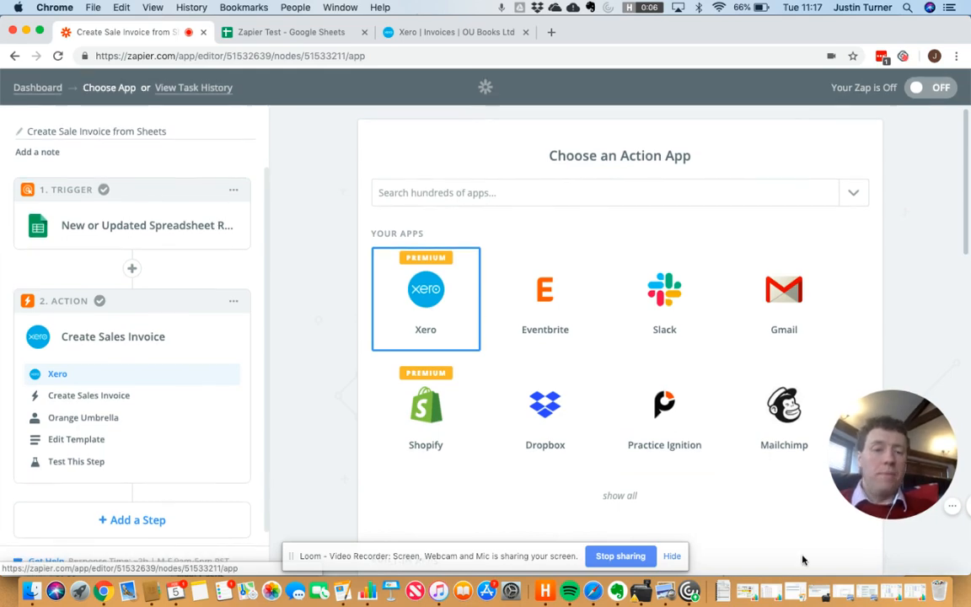
scroll(803, 560, down, 3)
scroll(755, 438, down, 15)
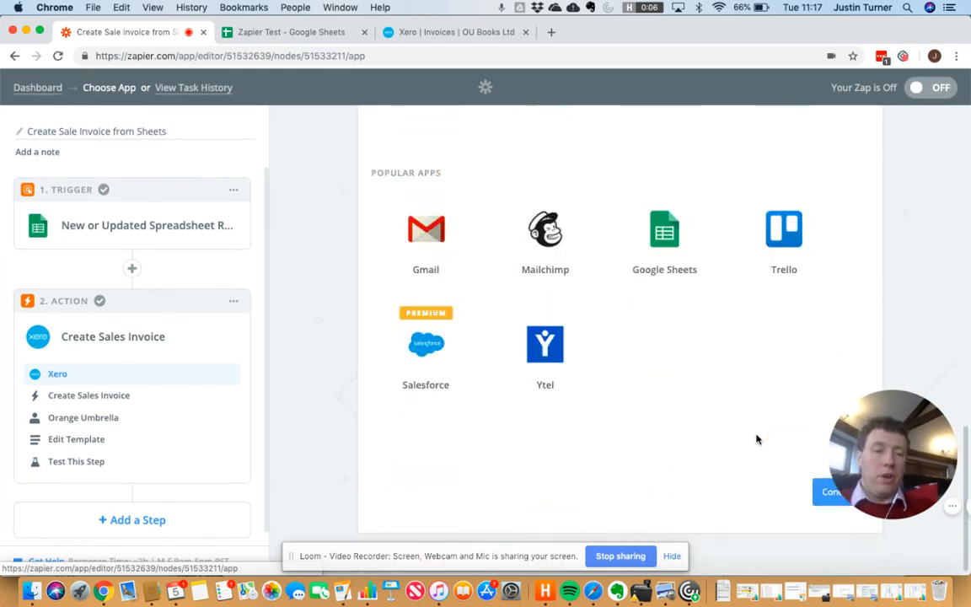
Step: Confirm Xero as the action app and reach account selection with Orange Umbrella chosen
click(825, 497)
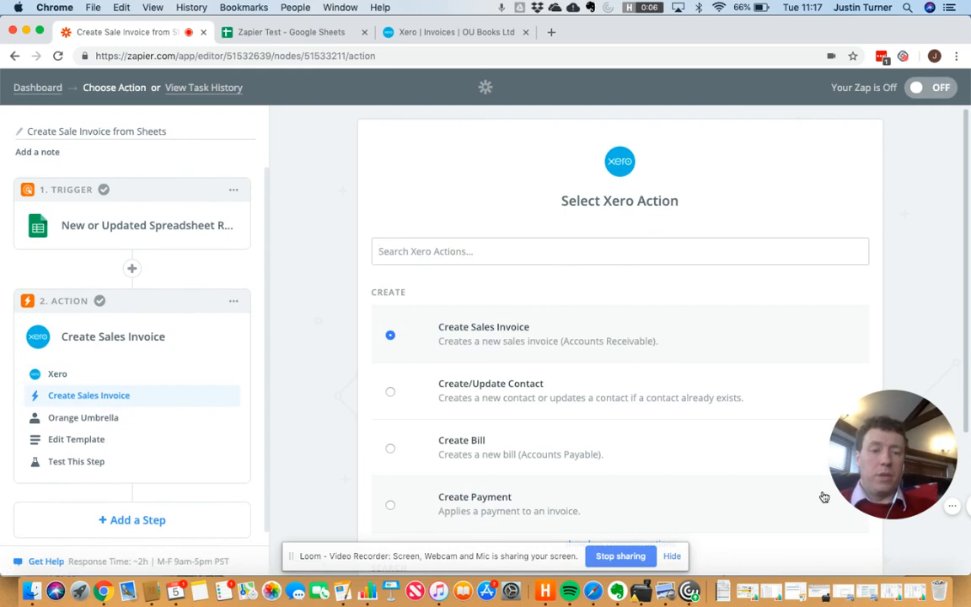
scroll(767, 412, down, 3)
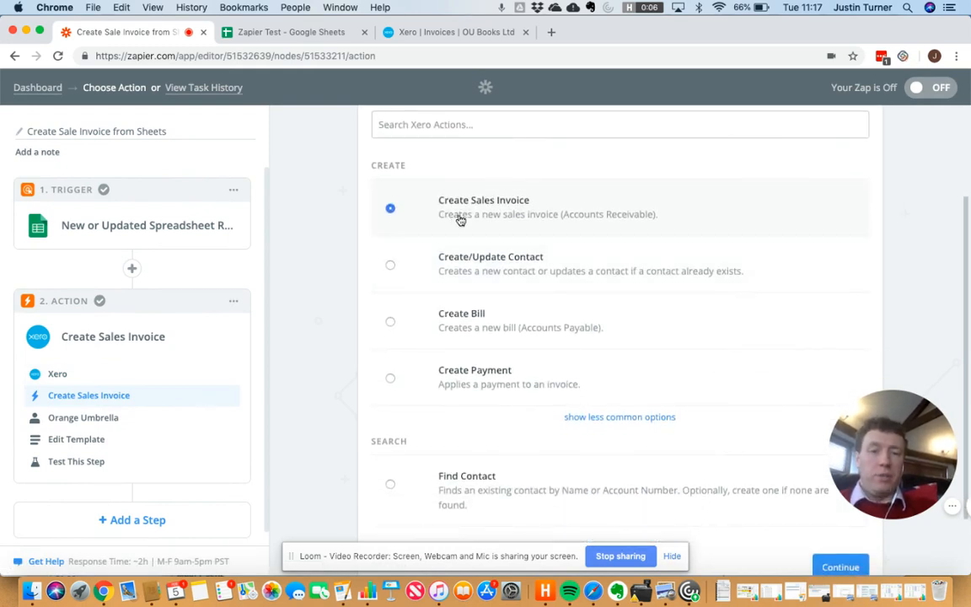
scroll(648, 379, down, 2)
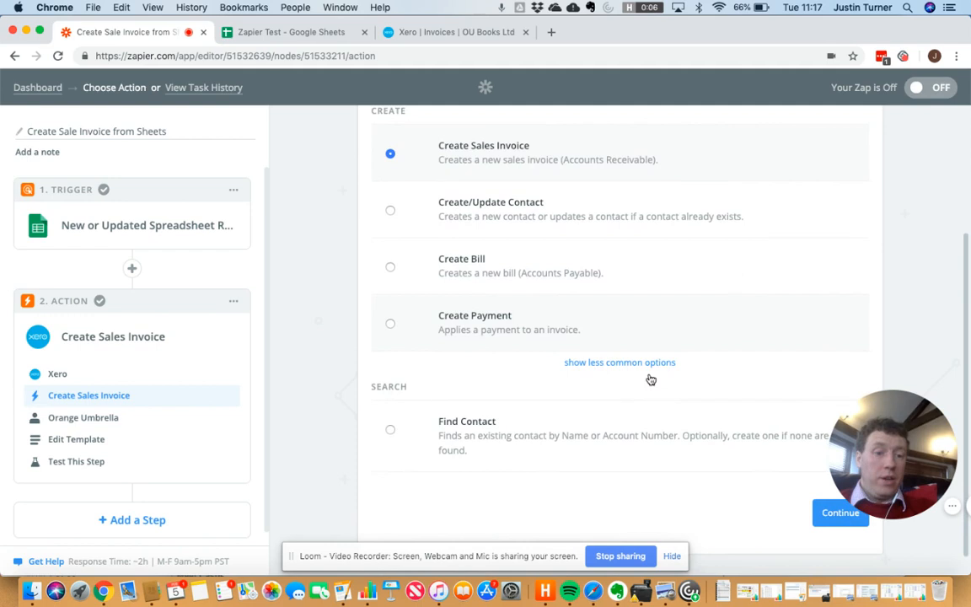
click(825, 497)
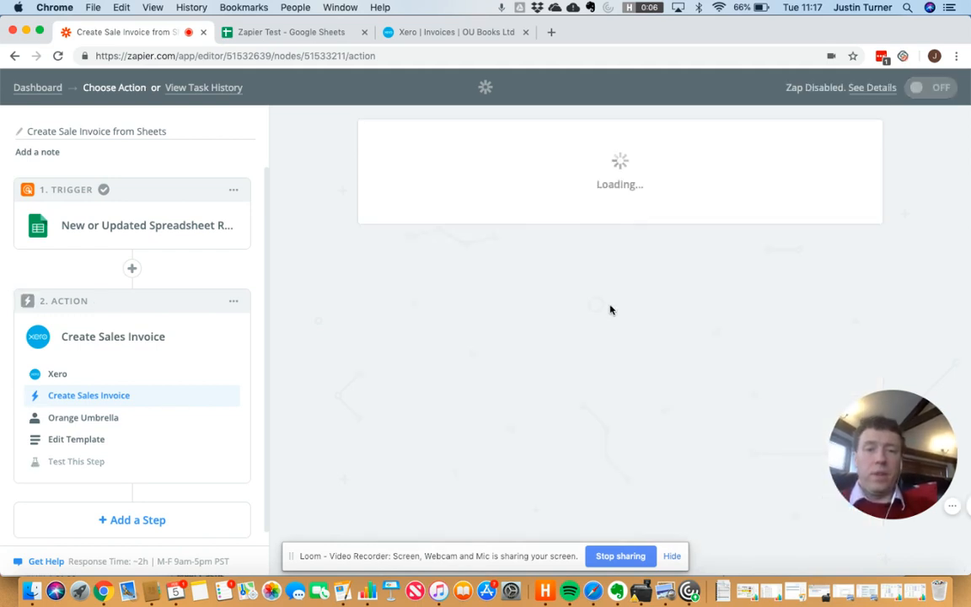
scroll(604, 392, down, 2)
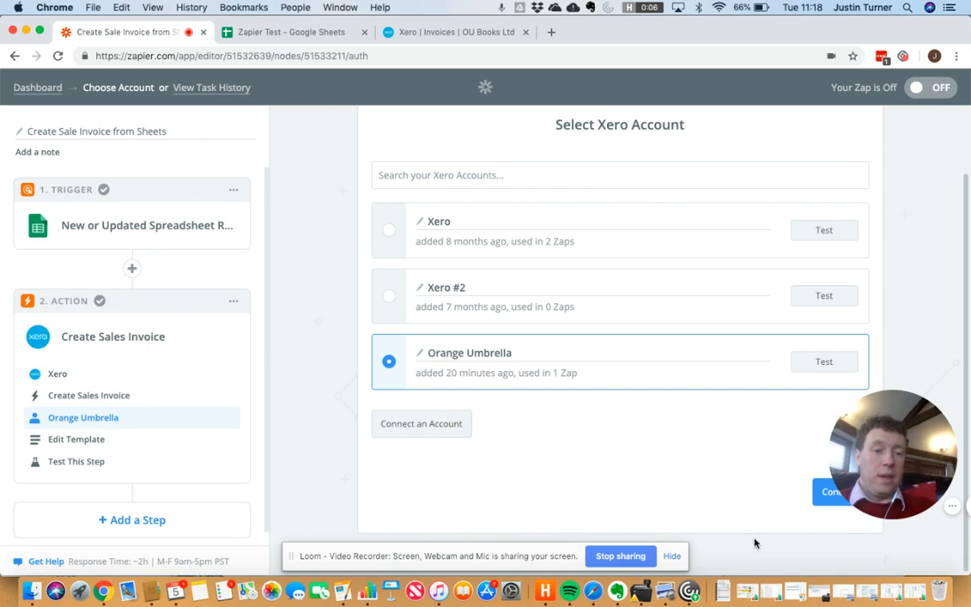
Step: Open the Xero invoice template and map Contact Name to the sheet's Company value once
click(820, 504)
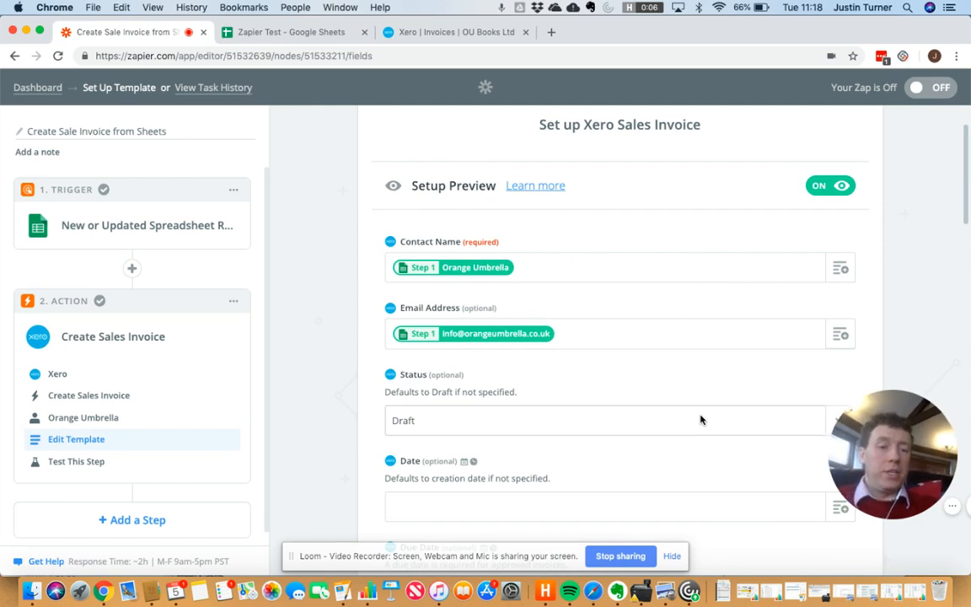
scroll(767, 398, down, 2)
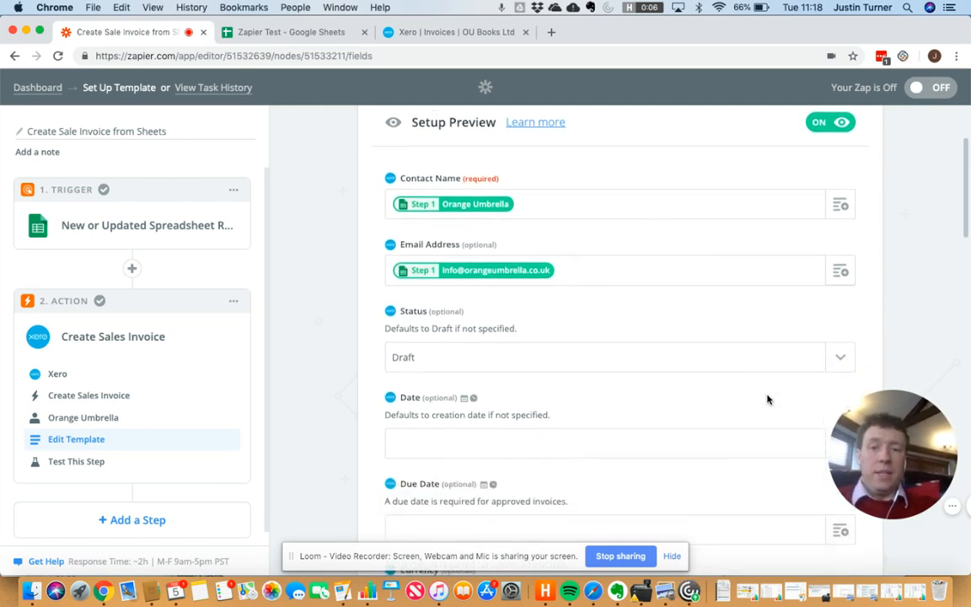
click(840, 197)
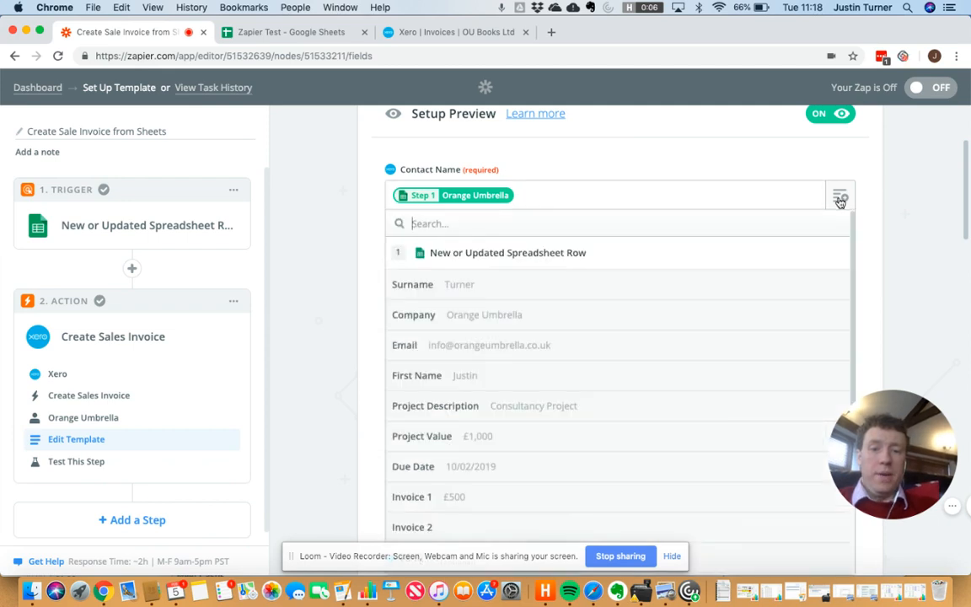
click(497, 326)
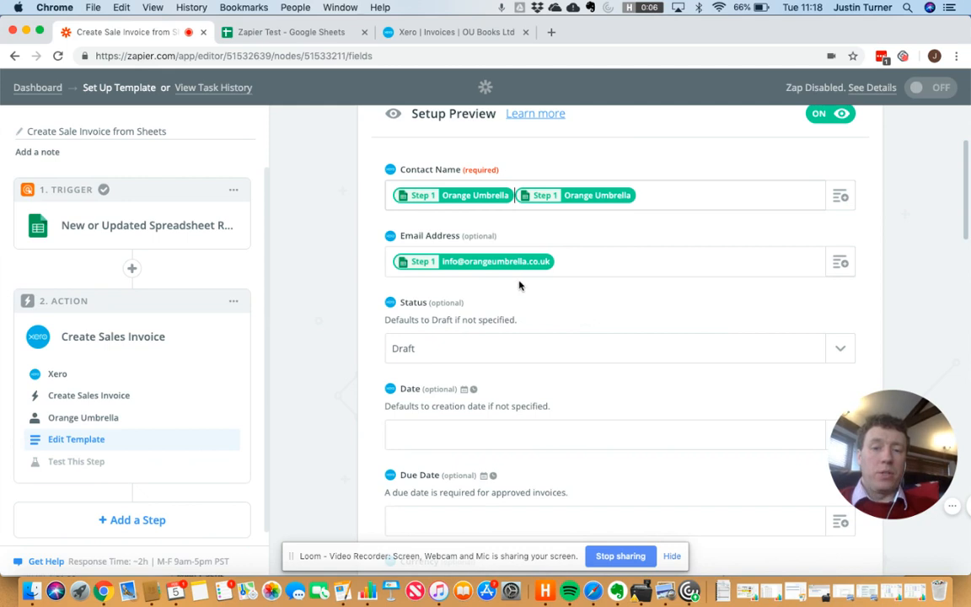
click(679, 196)
key(BackSpace)
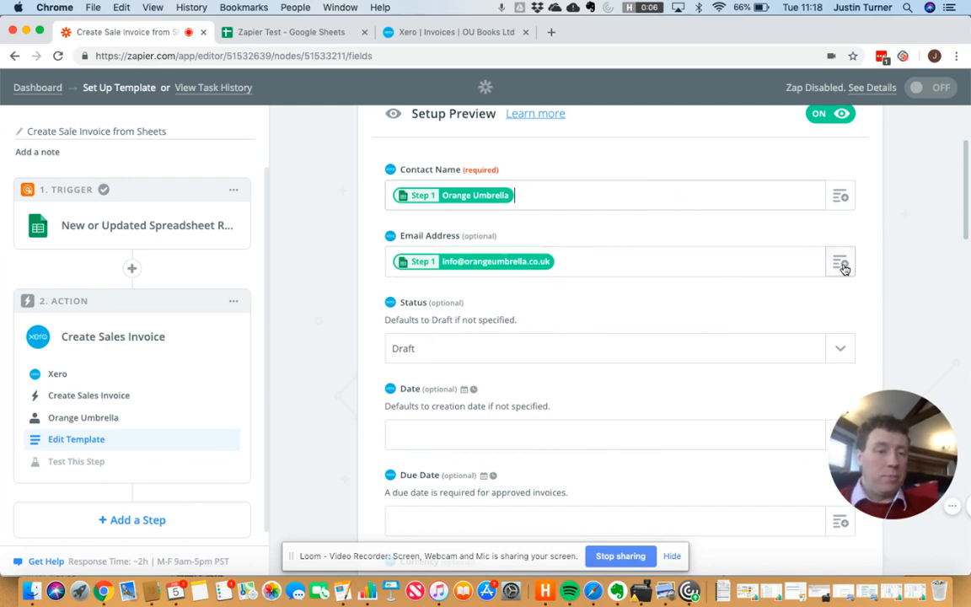
Step: Review the template fields: Branding Theme Standard, Line Items Type Exclusive, Line Quantity 1.0
scroll(670, 358, down, 3)
scroll(671, 359, down, 2)
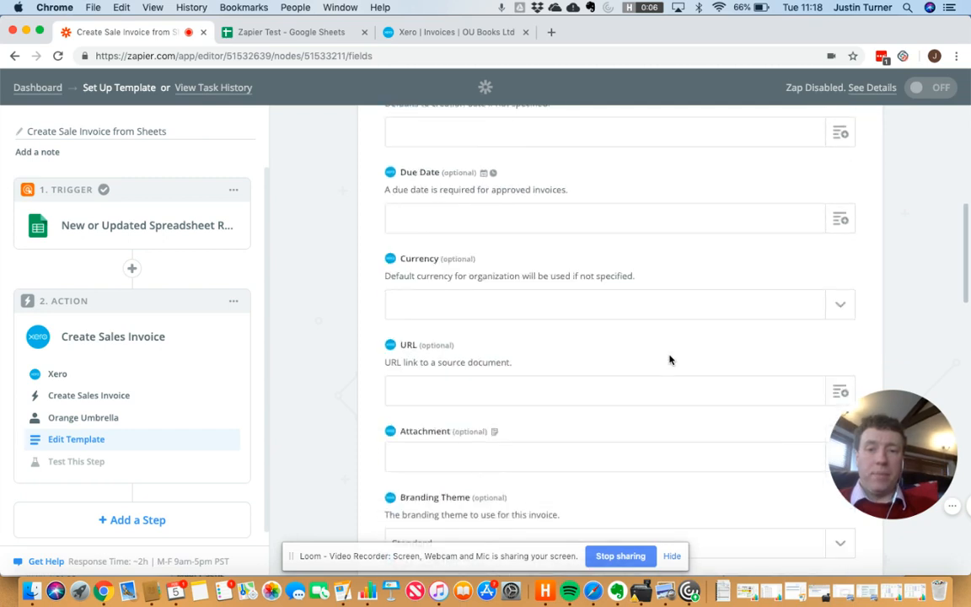
scroll(590, 337, up, 1)
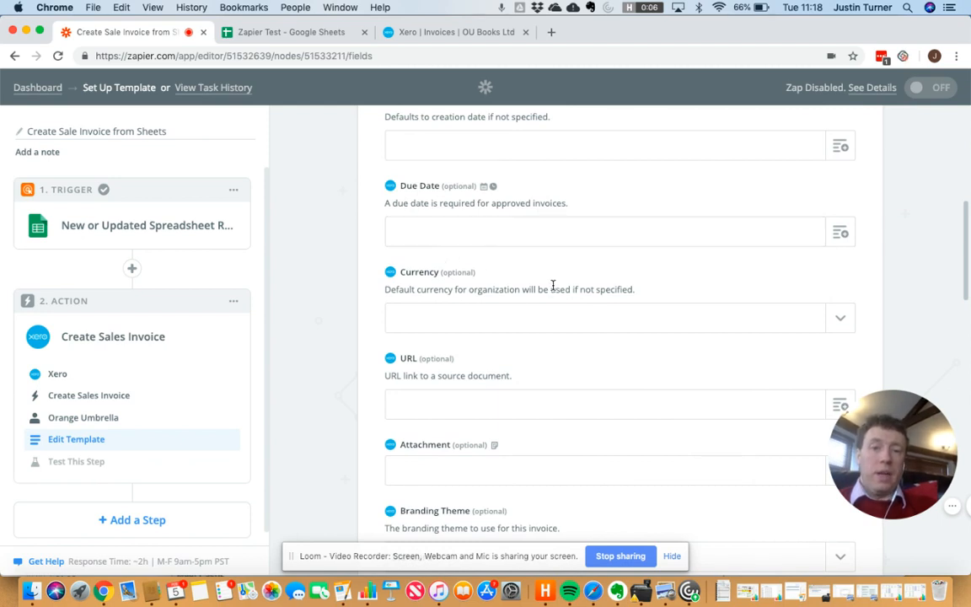
scroll(552, 285, down, 1)
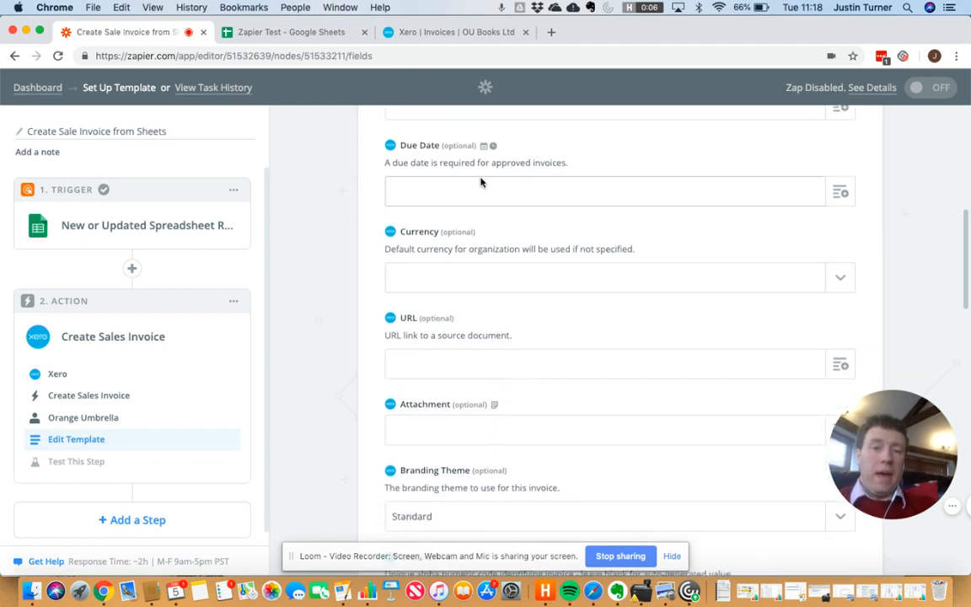
scroll(500, 245, up, 5)
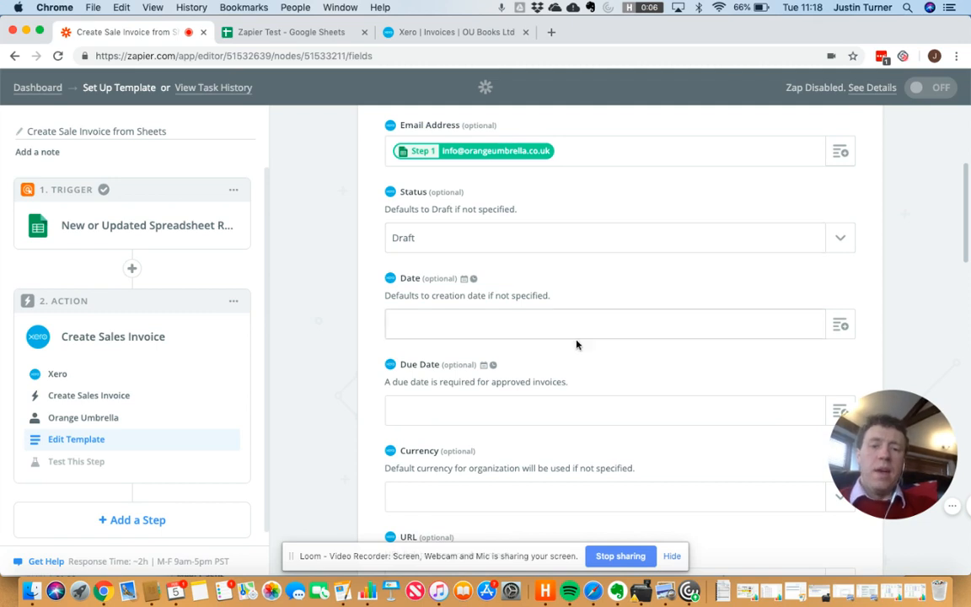
scroll(576, 344, down, 1)
scroll(576, 344, down, 2)
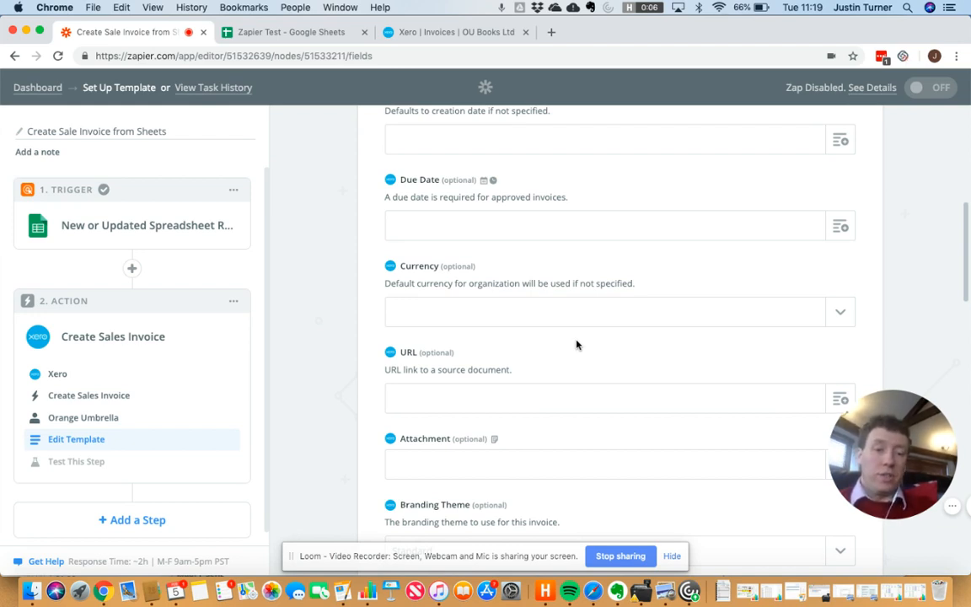
scroll(667, 377, down, 2)
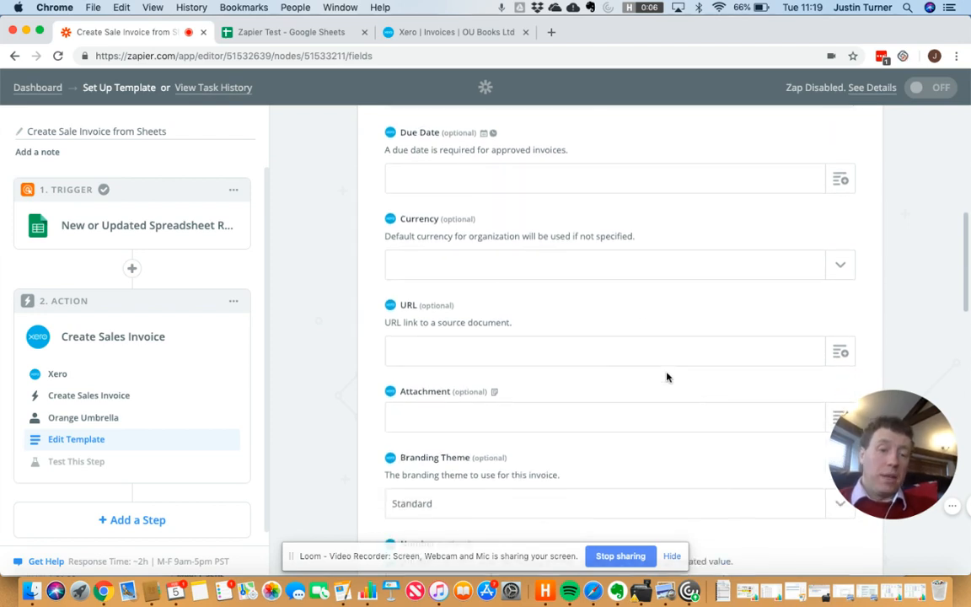
scroll(667, 377, down, 6)
scroll(667, 377, down, 1)
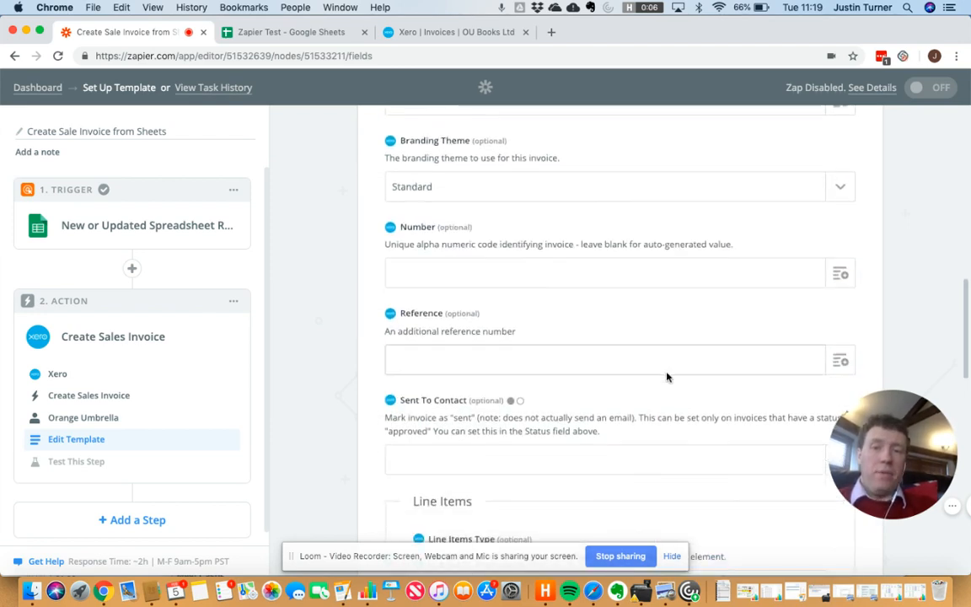
scroll(666, 377, up, 1)
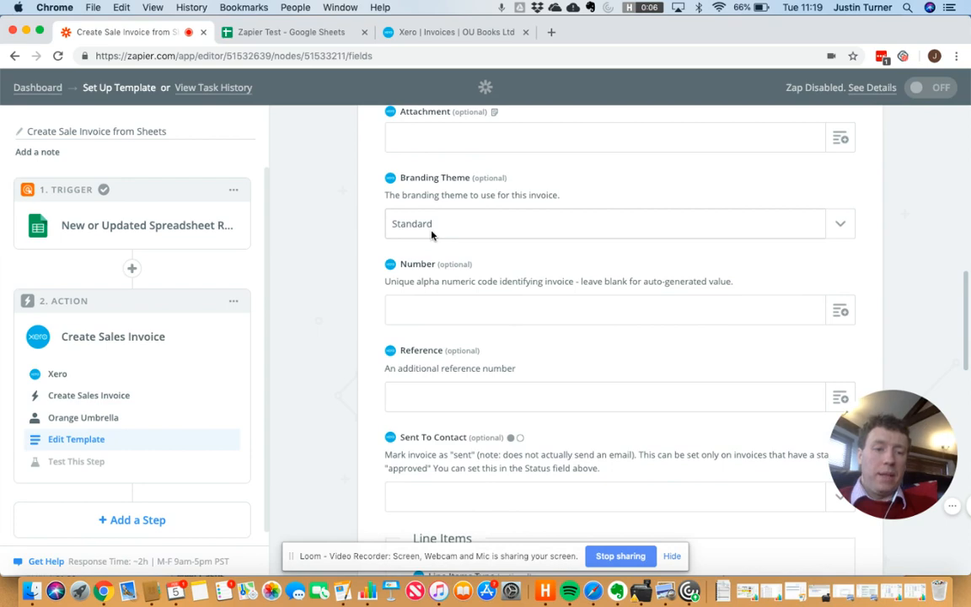
scroll(520, 276, down, 2)
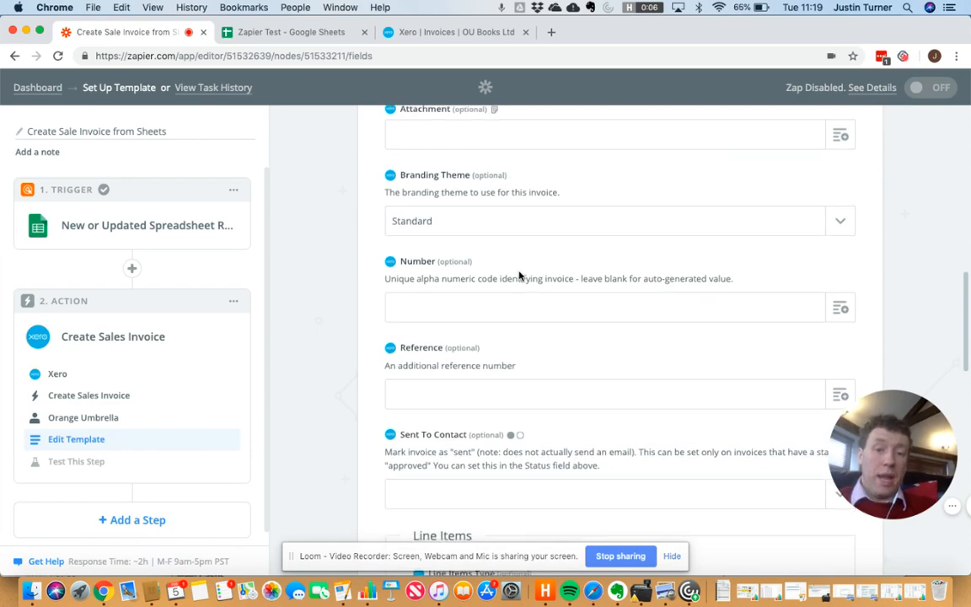
scroll(520, 276, down, 8)
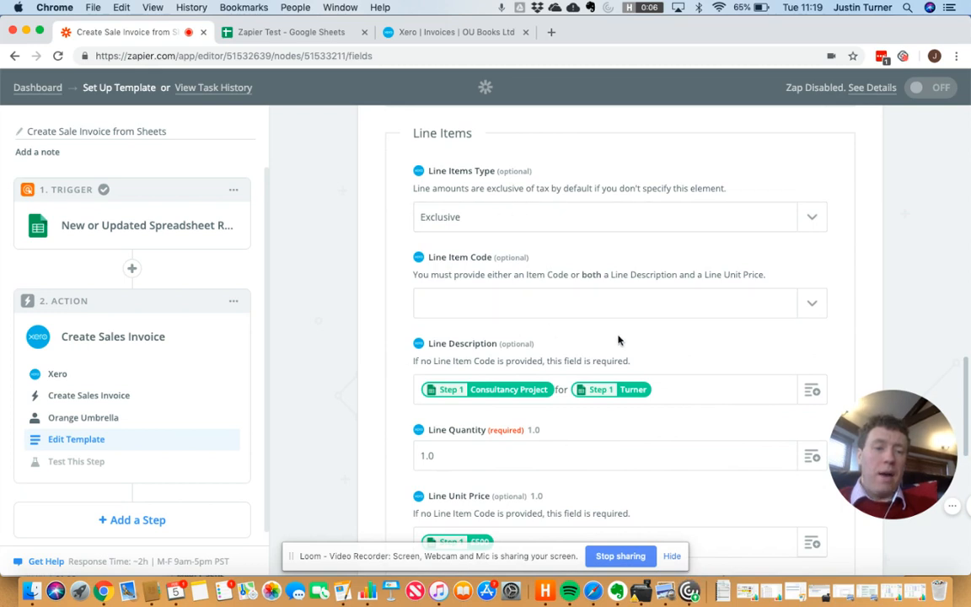
scroll(618, 339, down, 1)
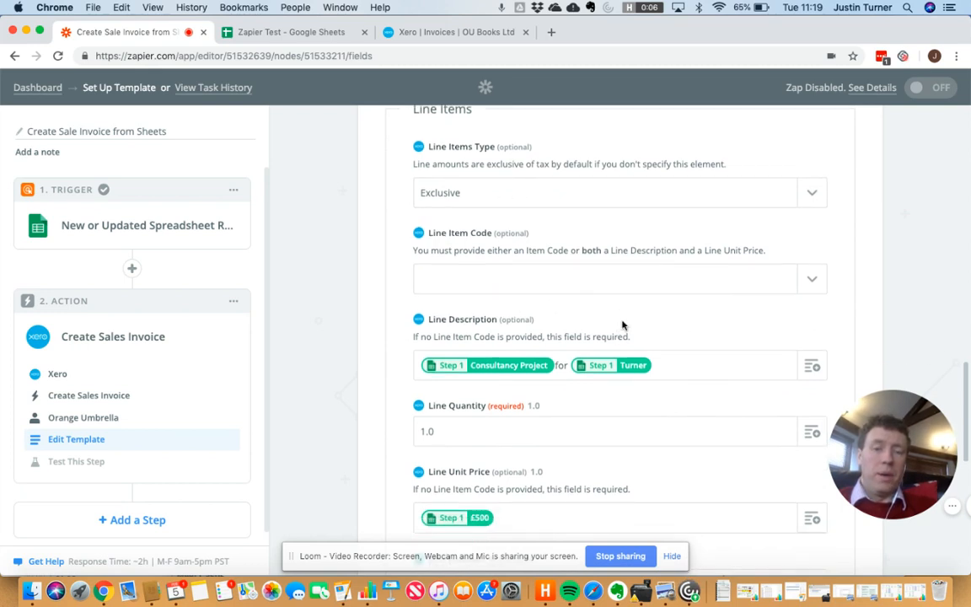
click(497, 203)
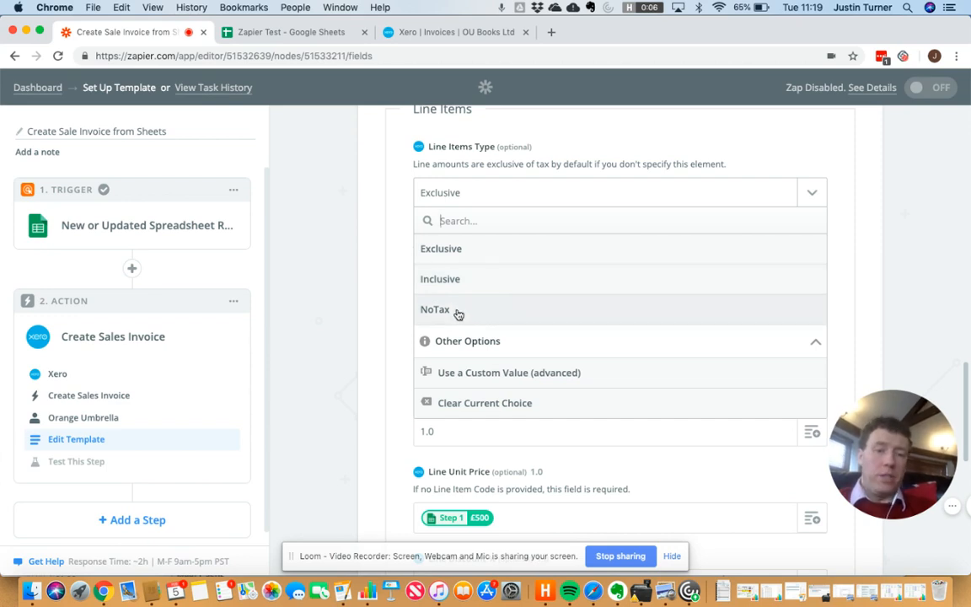
click(368, 310)
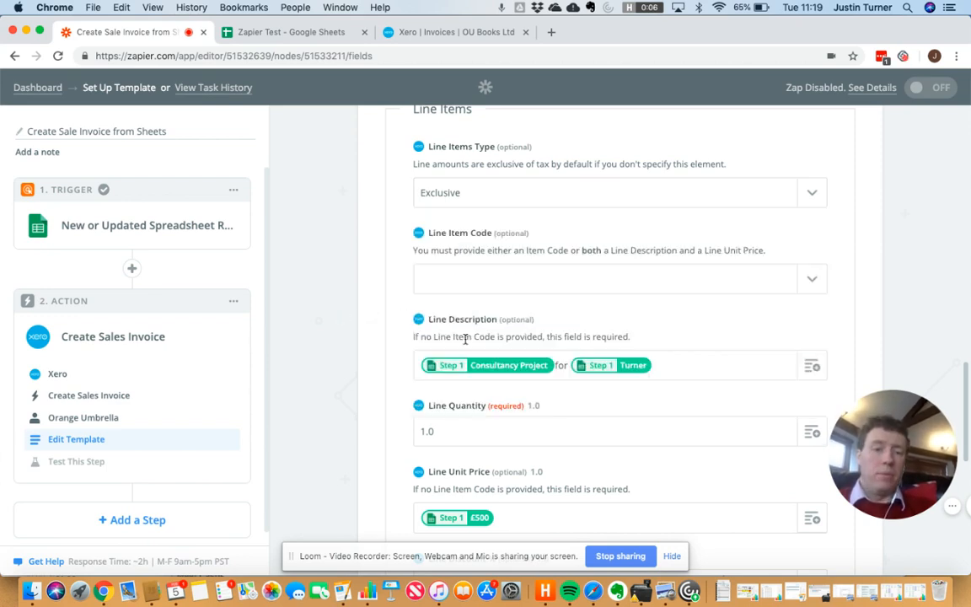
scroll(520, 234, down, 2)
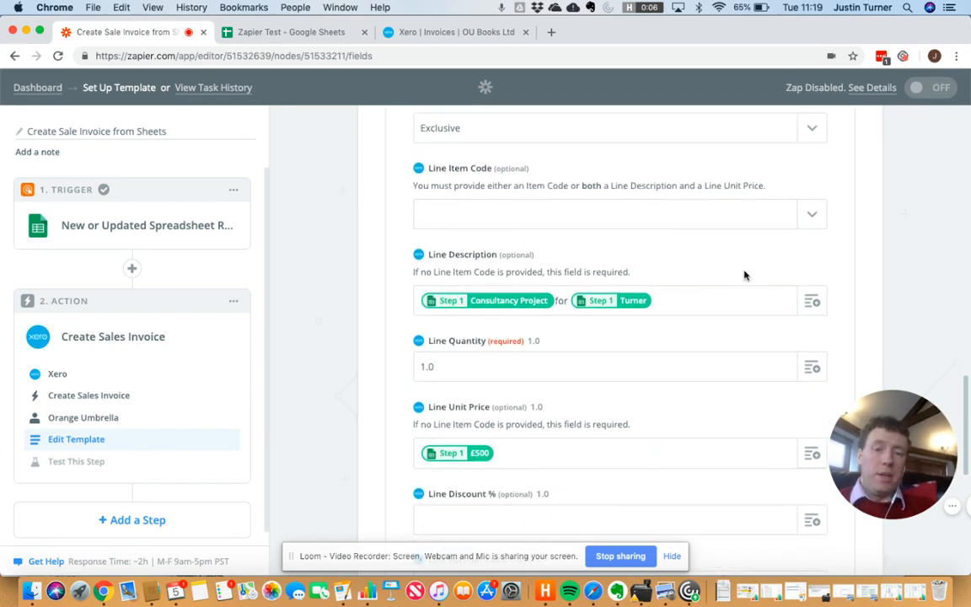
scroll(743, 273, down, 2)
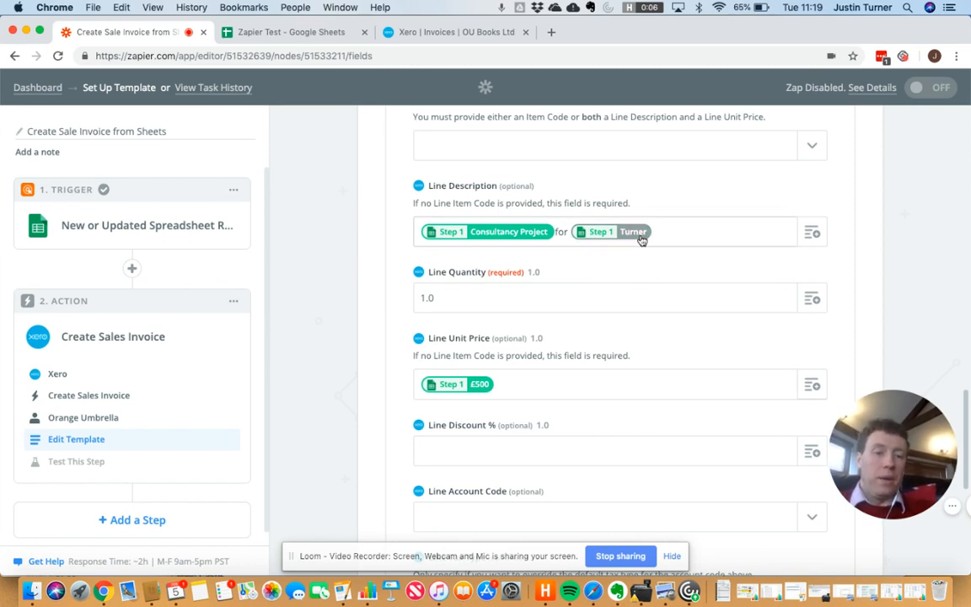
scroll(726, 319, down, 3)
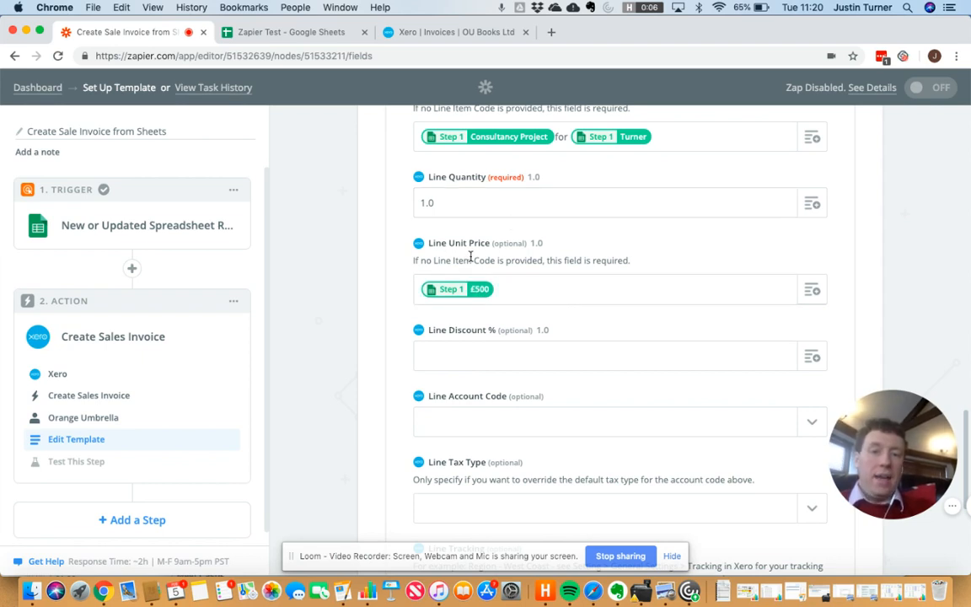
click(809, 290)
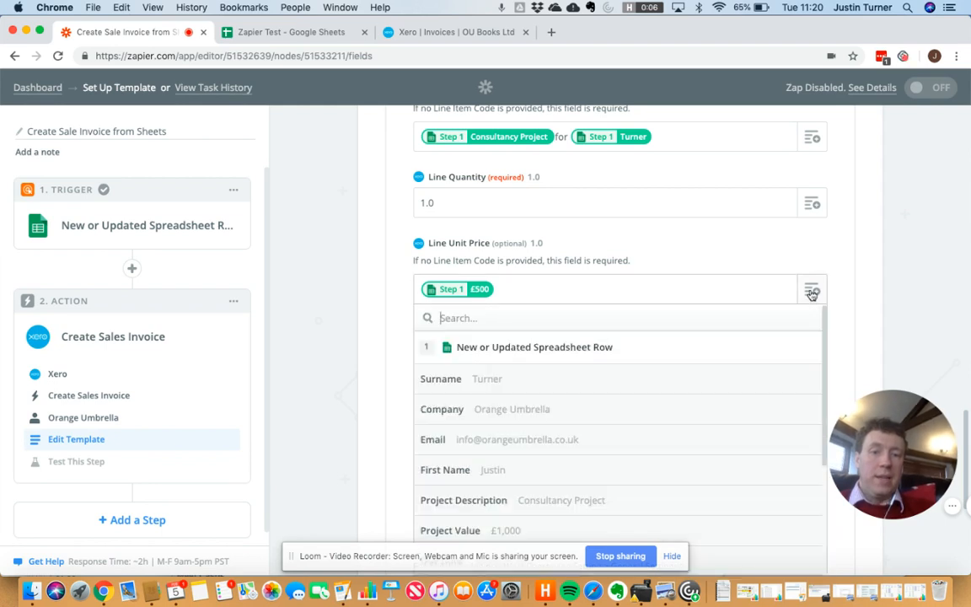
scroll(652, 407, down, 3)
scroll(653, 407, down, 2)
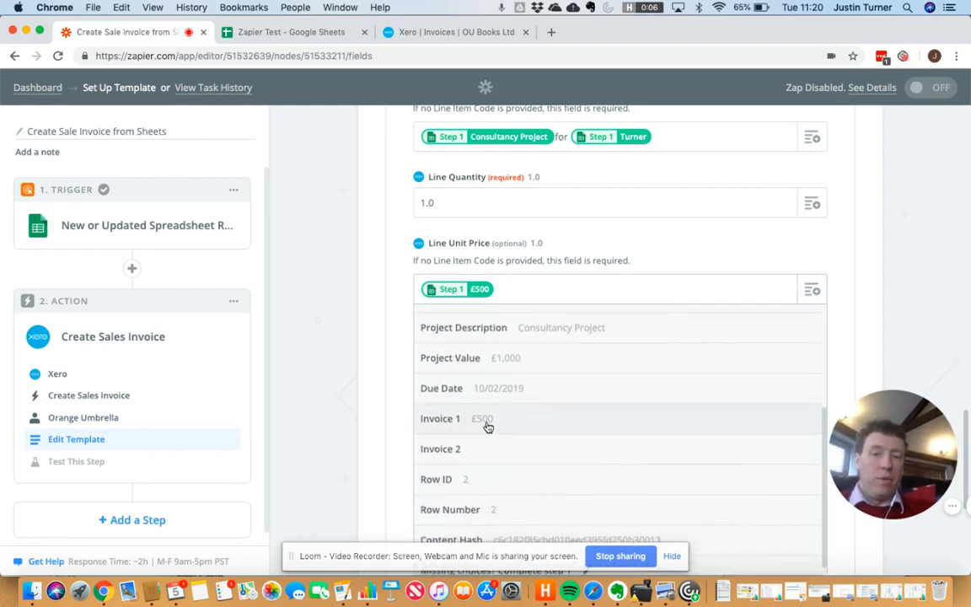
click(487, 425)
key(BackSpace)
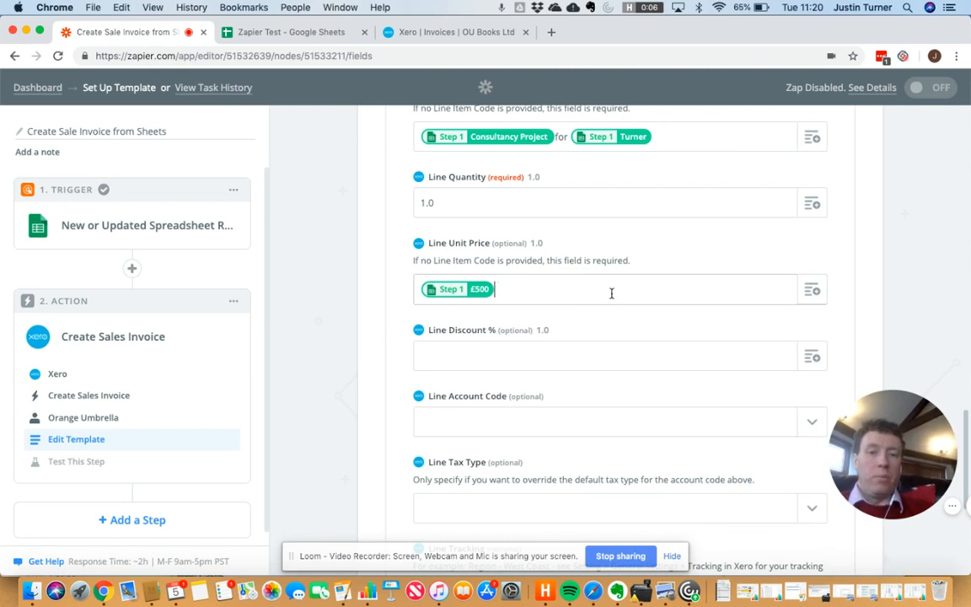
scroll(581, 395, down, 3)
scroll(593, 396, down, 4)
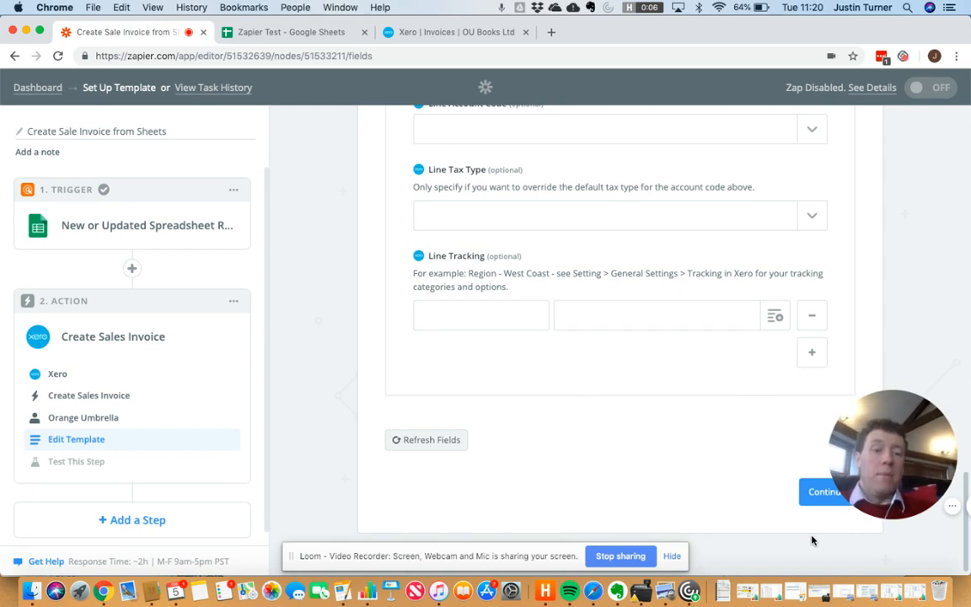
Step: Save the invoice template, check the spreadsheet rows, and review the successful Xero test's GBP sample data
click(815, 491)
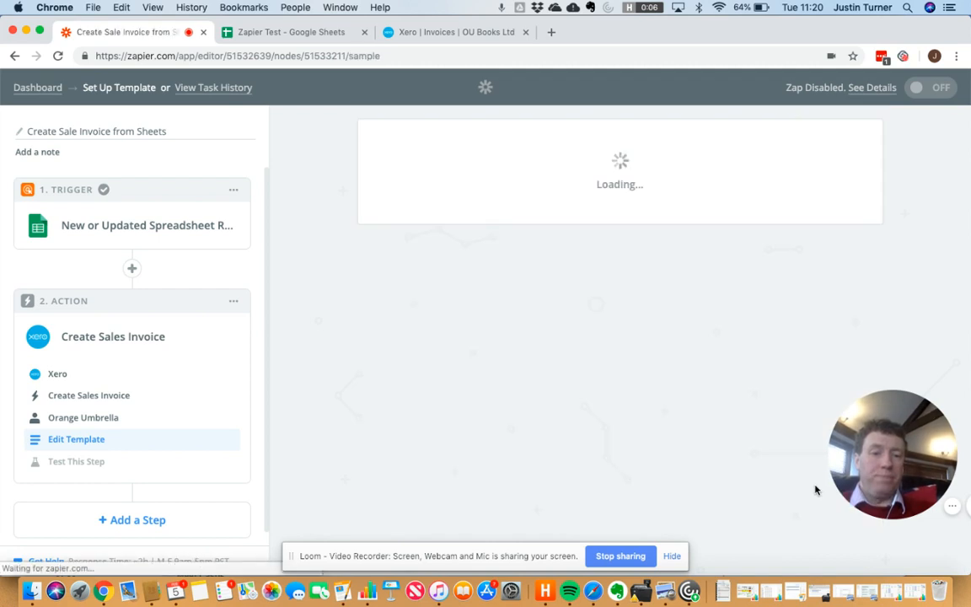
scroll(703, 396, down, 1)
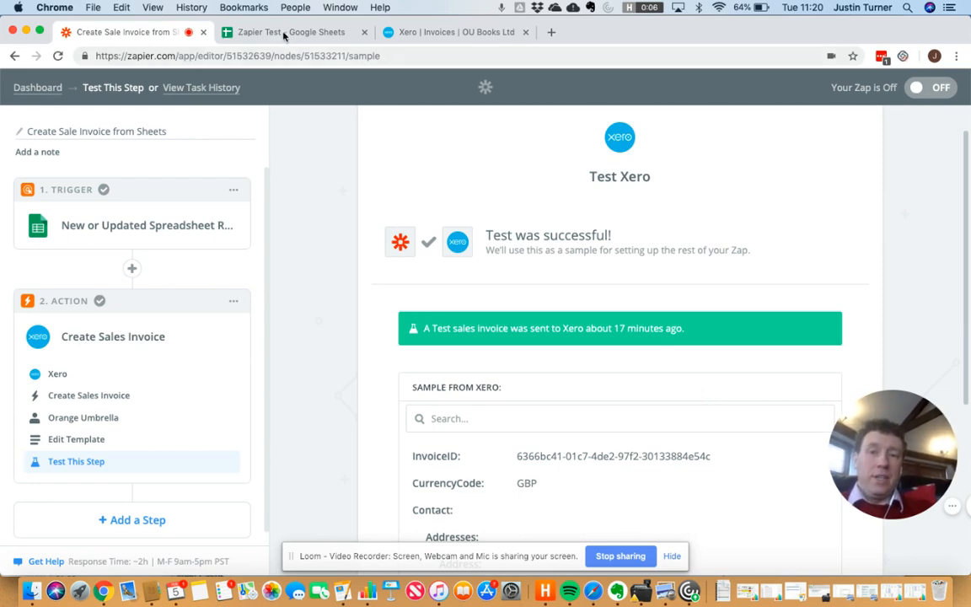
click(255, 32)
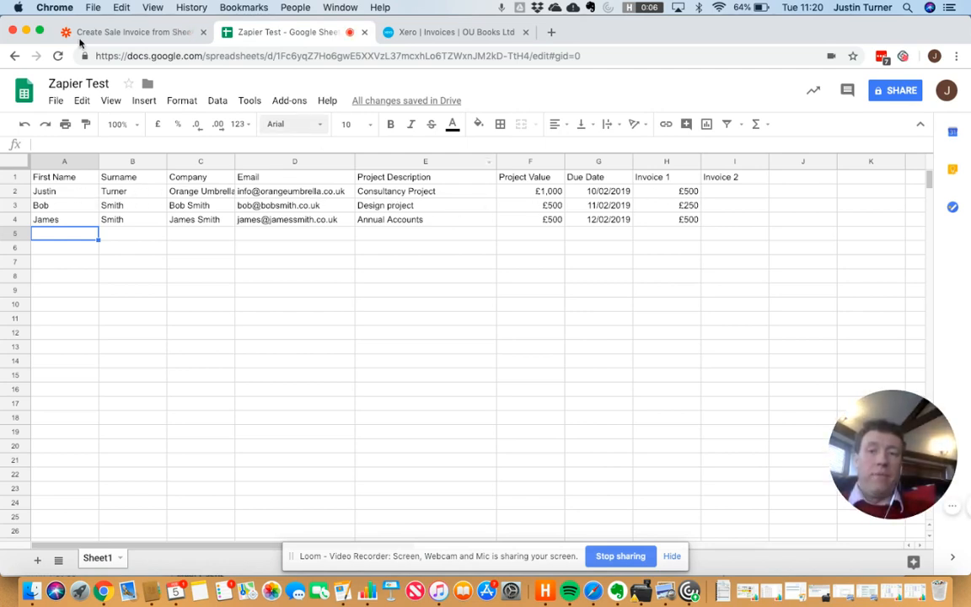
click(124, 38)
scroll(705, 379, down, 5)
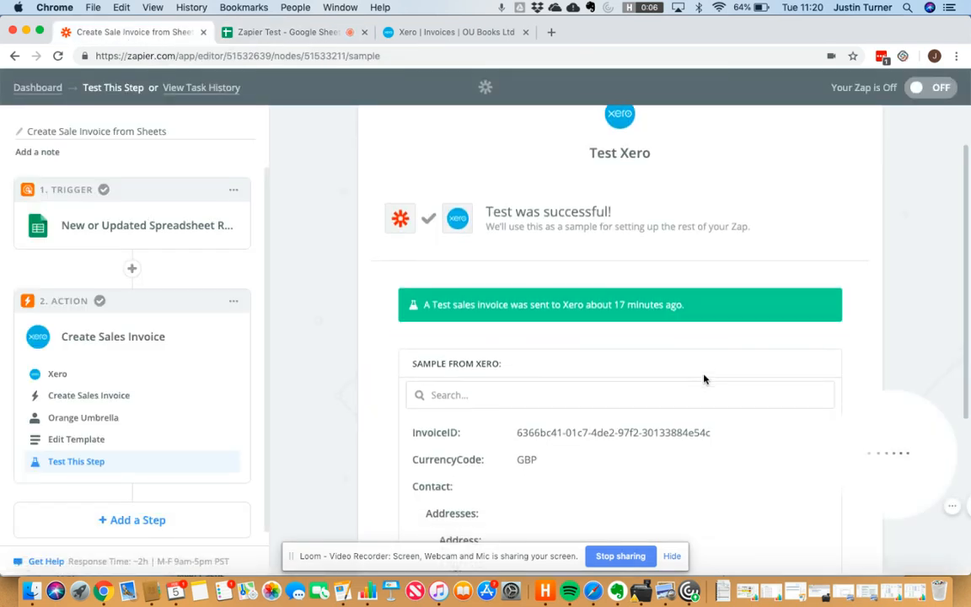
scroll(704, 379, down, 2)
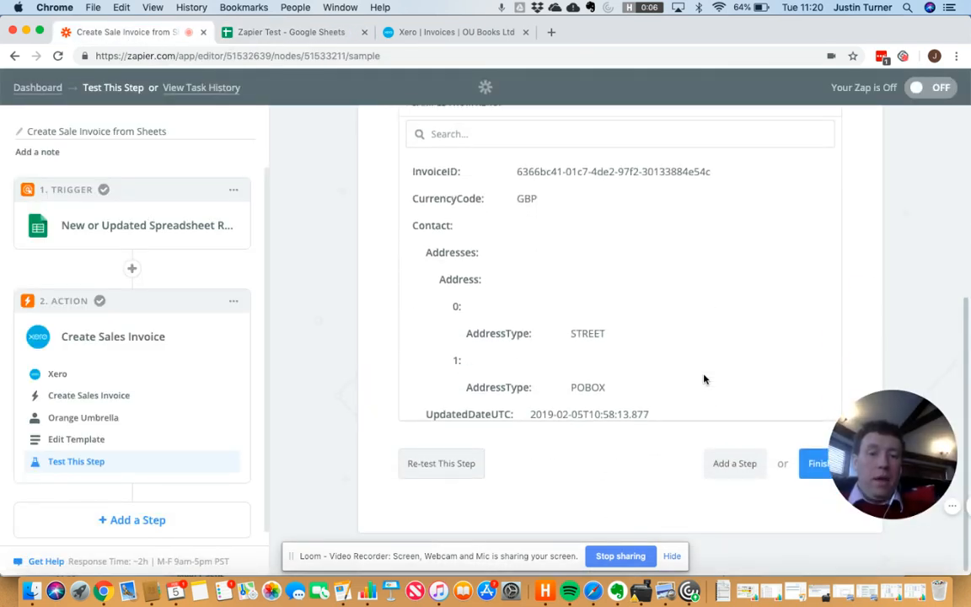
Step: Finish the zap, switch it on, and view Xero's drafts showing one 500.00 GBP invoice
click(816, 476)
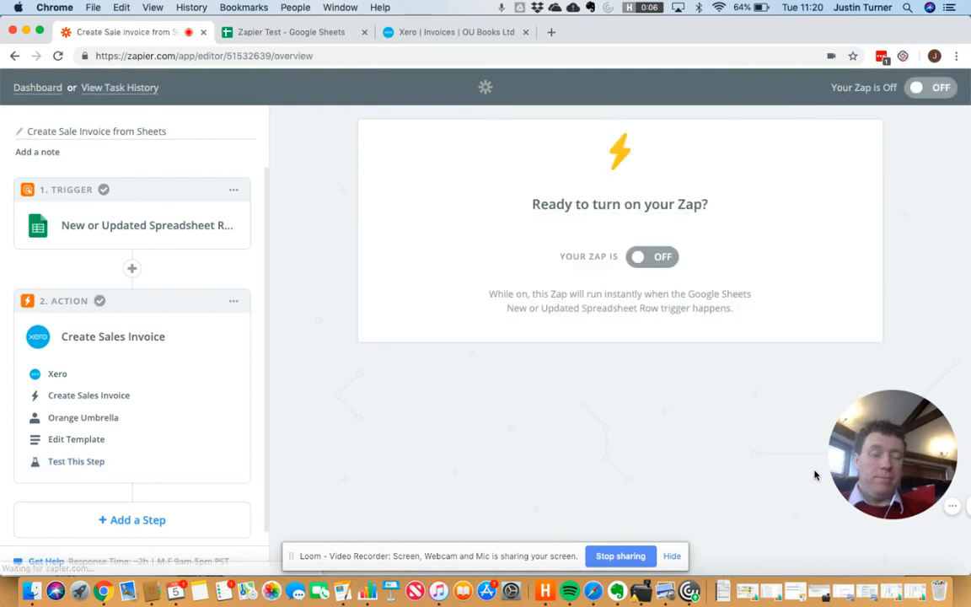
click(663, 257)
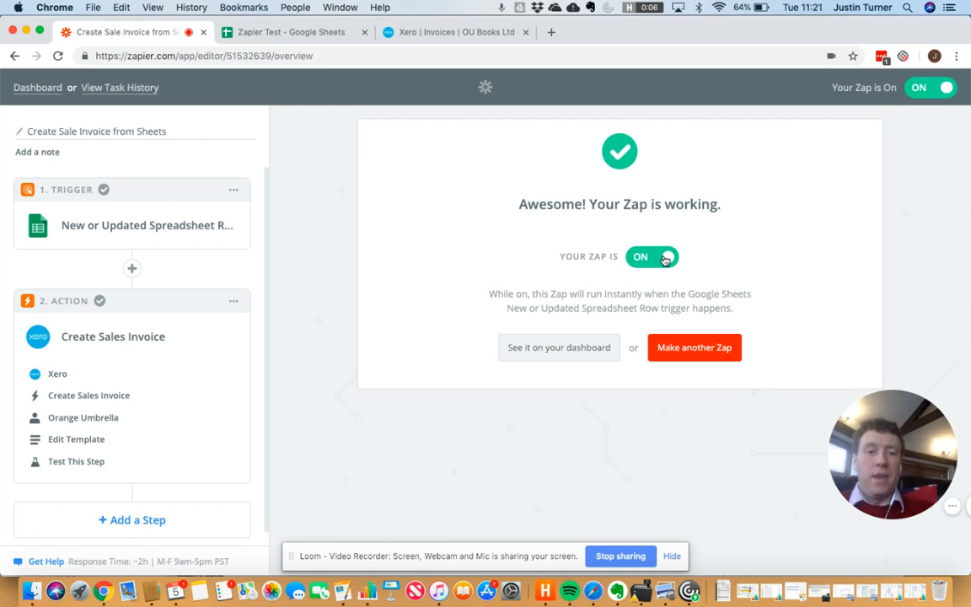
click(439, 34)
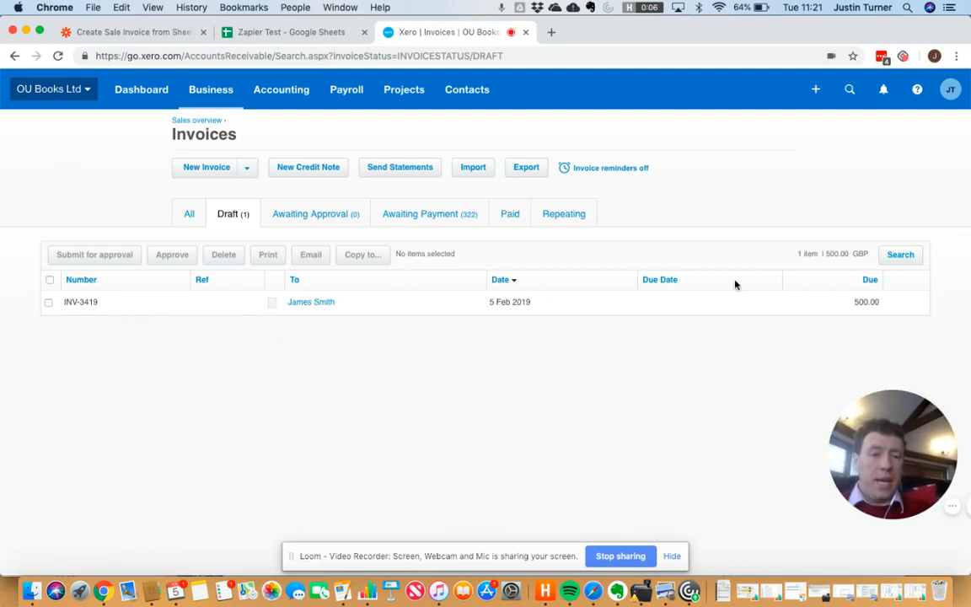
Step: Go back to the Zapier Test spreadsheet after confirming the single draft INV-3419 in Xero
click(255, 32)
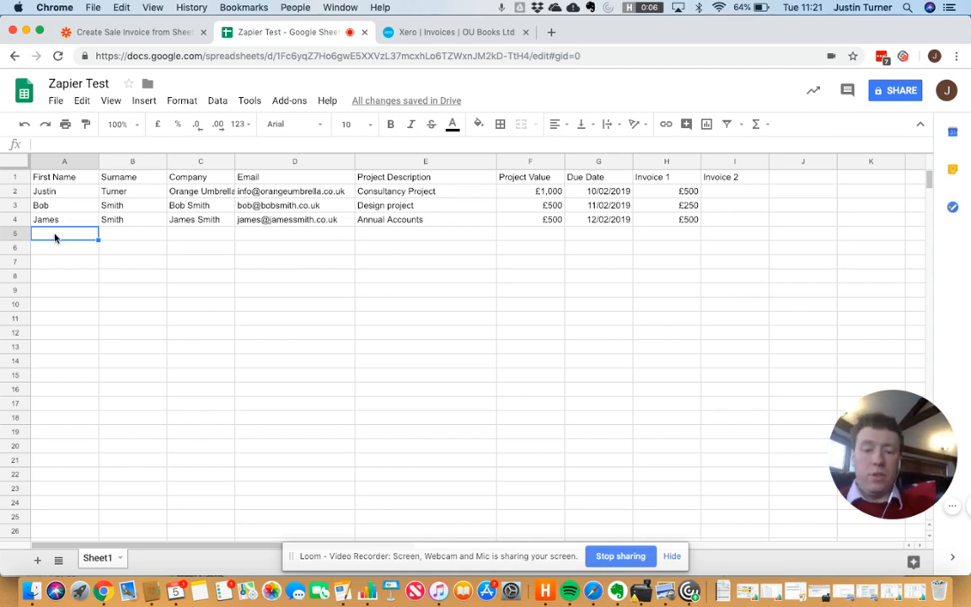
Step: Enter the customer's first name, surname, company name and e-mail address in row 5
text(John)
key(Tab)
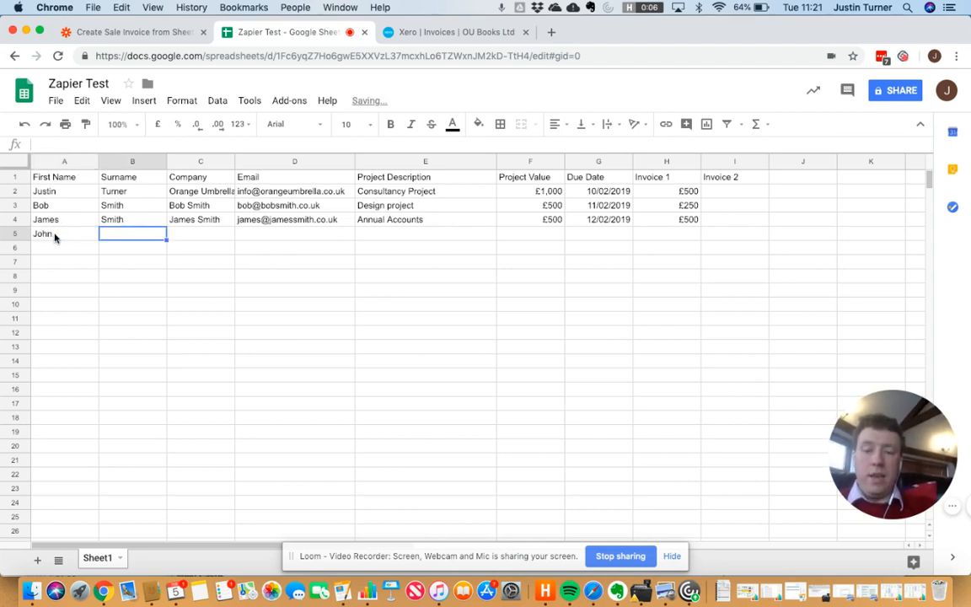
text(Smith)
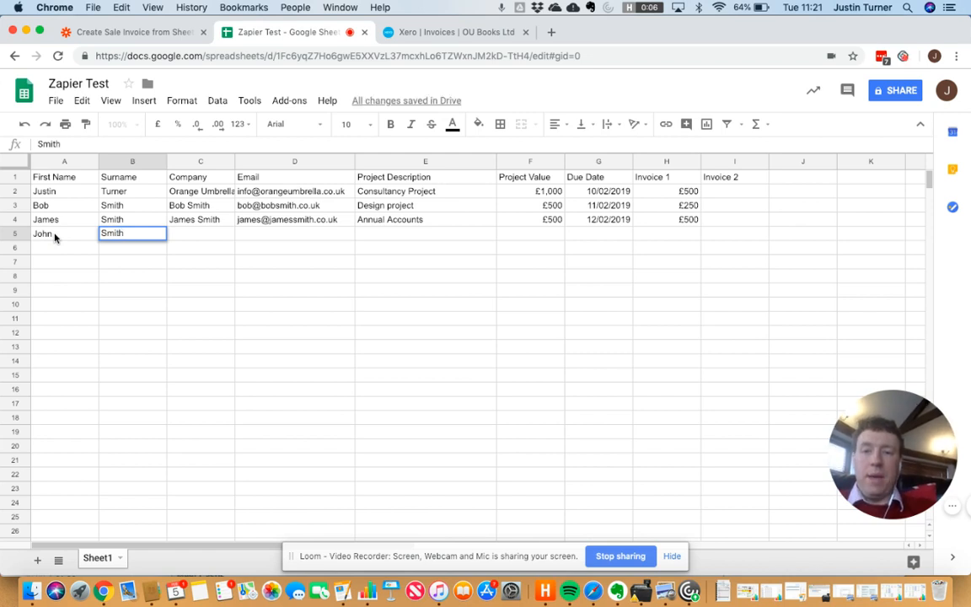
key(Tab)
text(John )
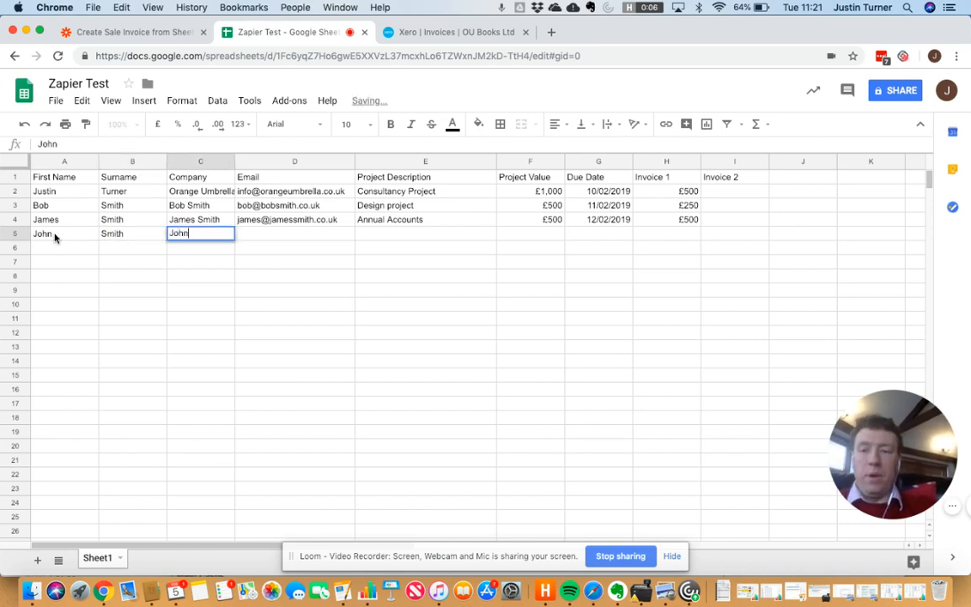
text(Smith)
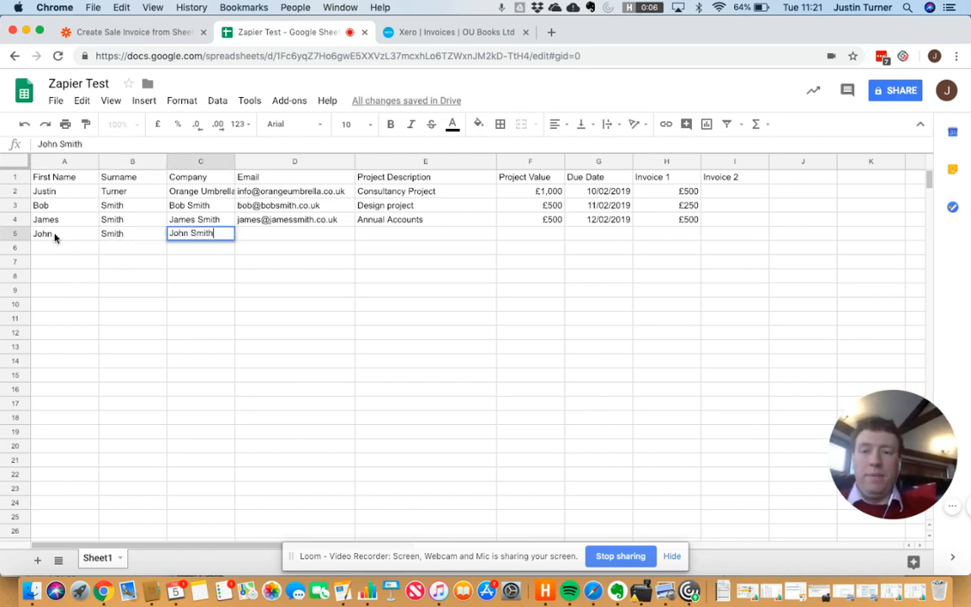
key(Tab)
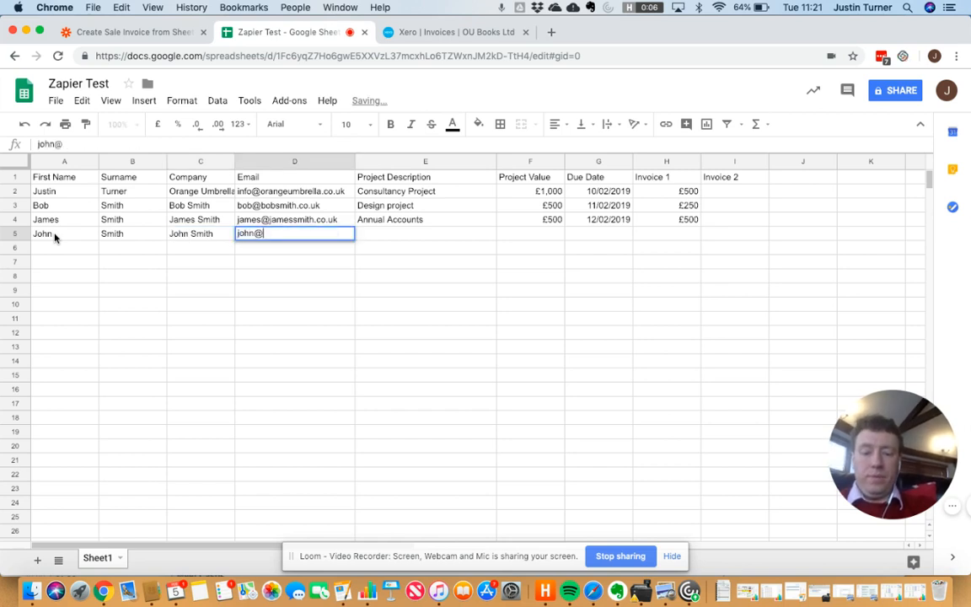
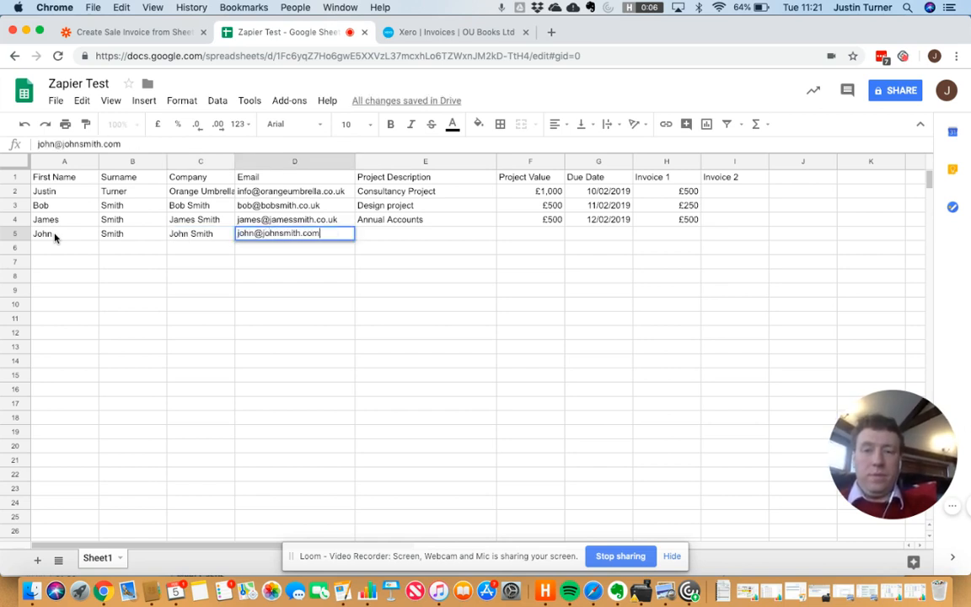
key(Tab)
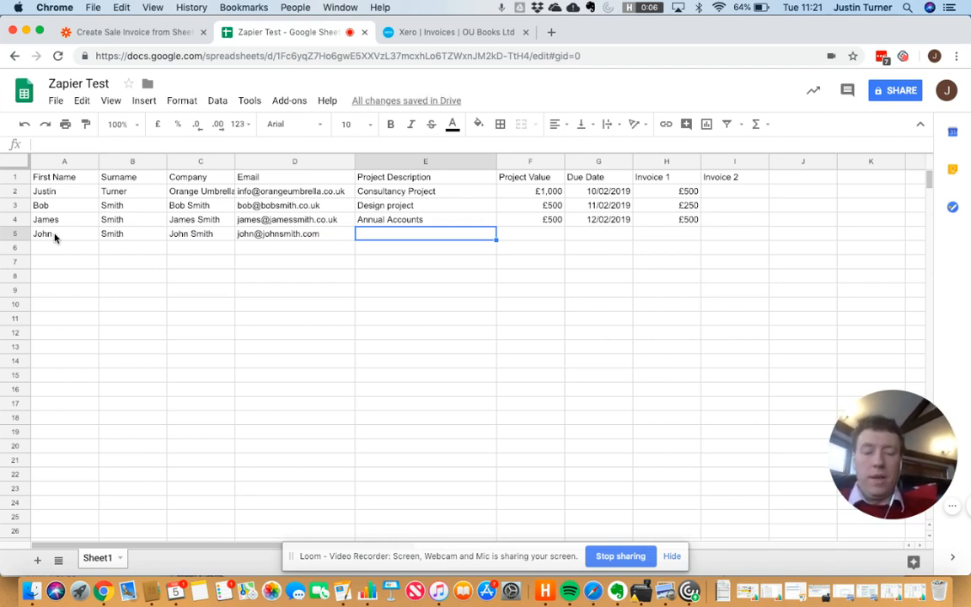
Step: Add project Annual Accounts at £500, no due date, £250 Invoice 1, then check Xero
text(An)
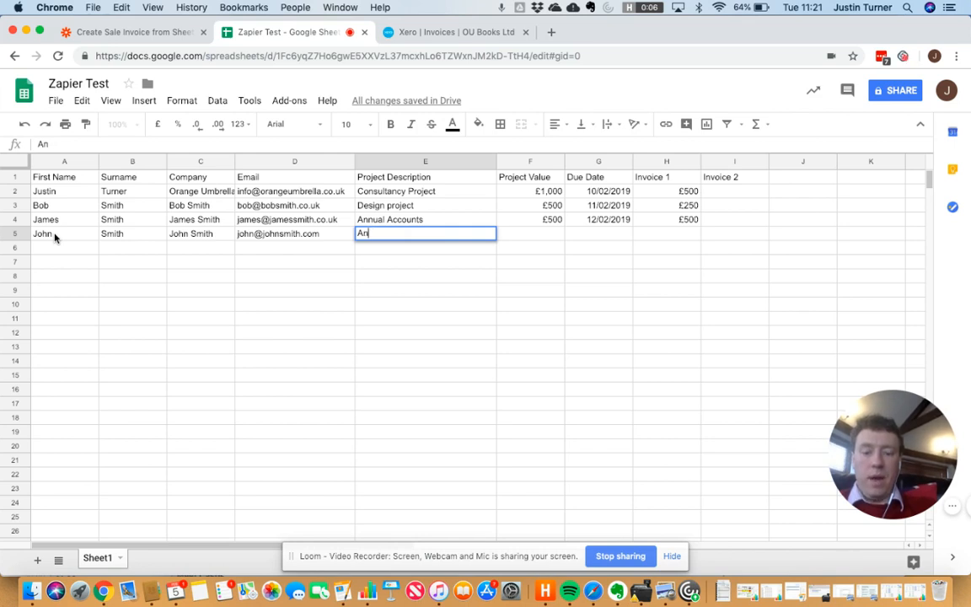
text(unual Accounts)
key(Tab)
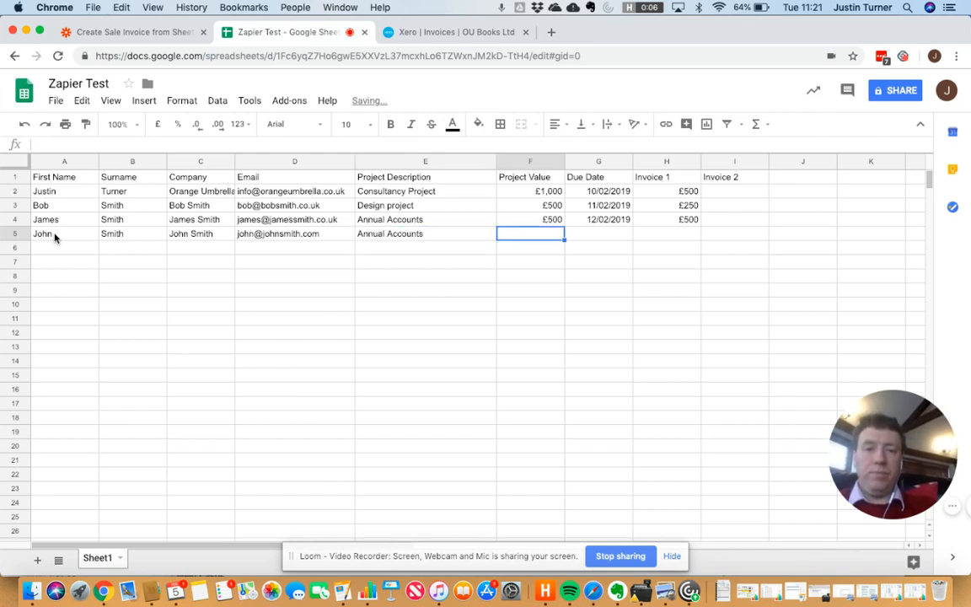
text(£500)
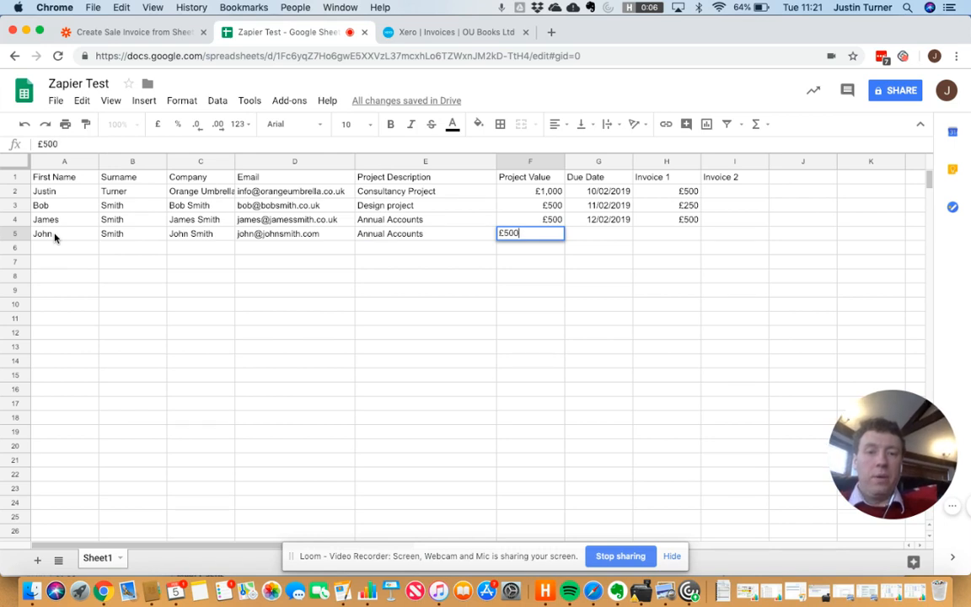
key(Tab)
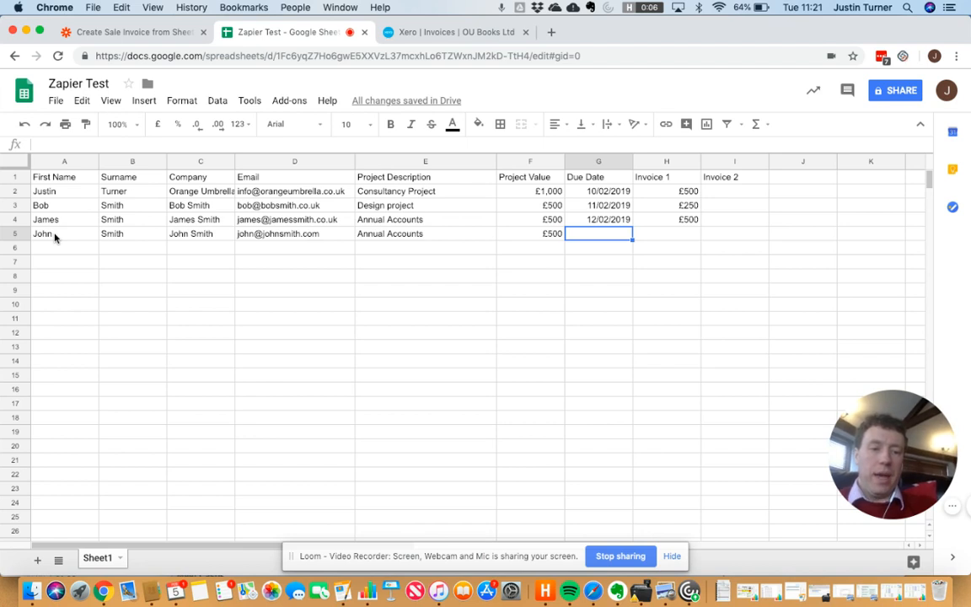
key(Tab)
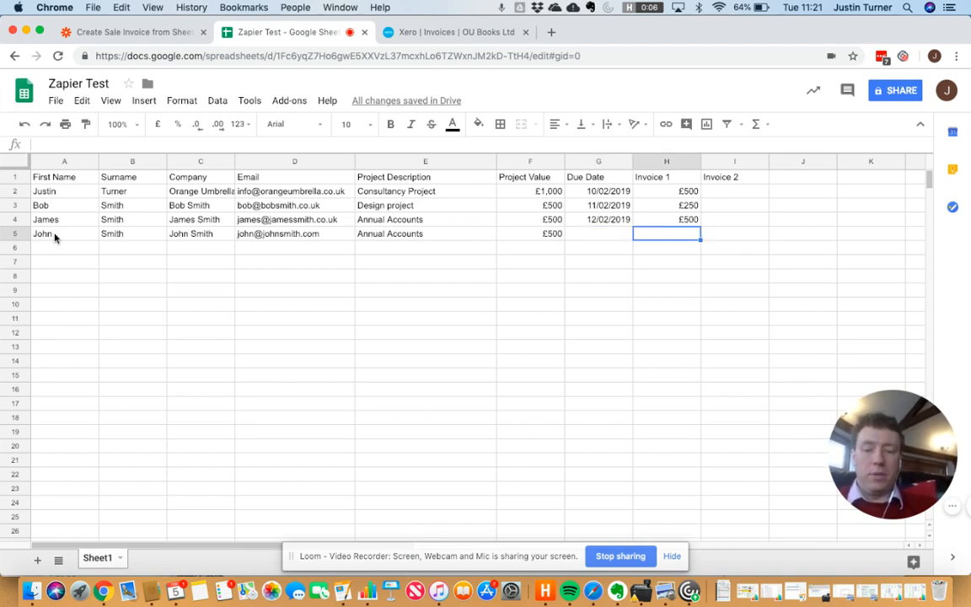
text(£250)
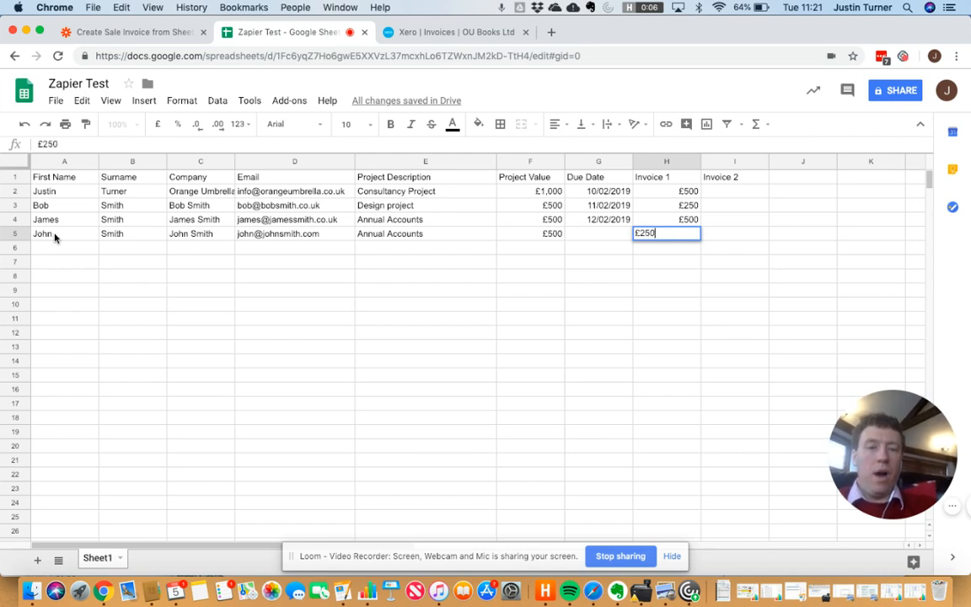
key(Return)
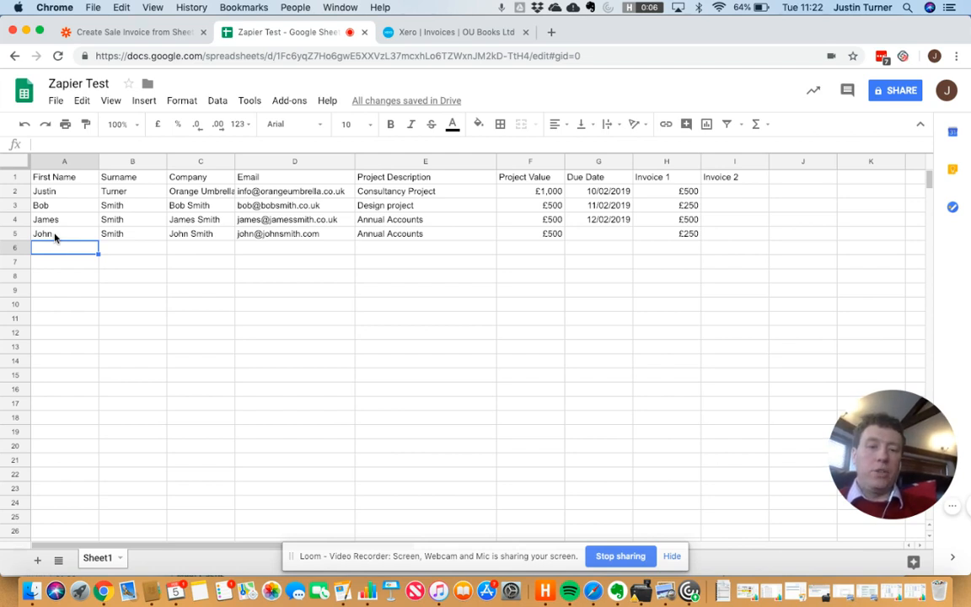
click(113, 32)
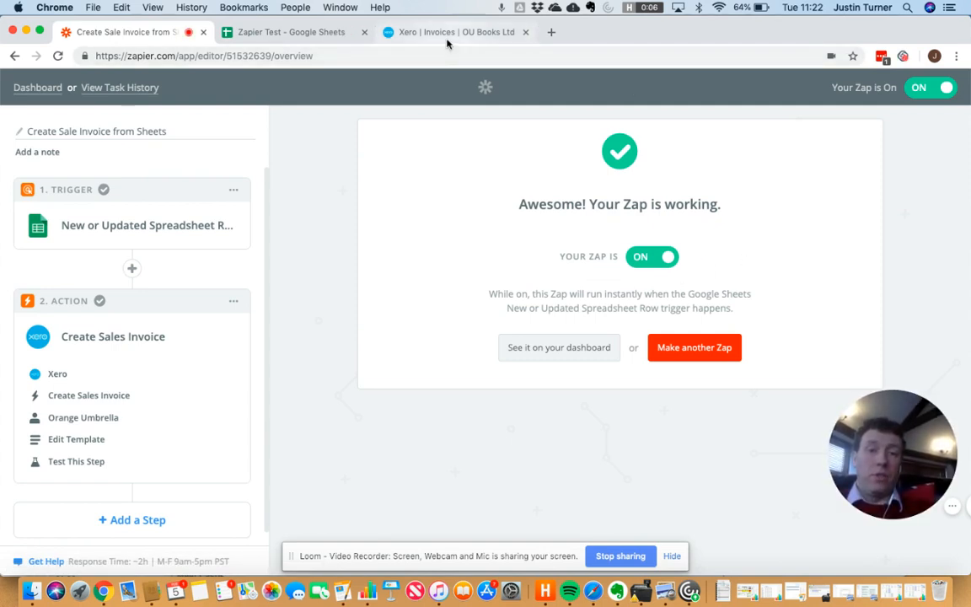
click(405, 36)
Step: Reload Xero's draft invoices list and open the 500.00 draft INV-3419
click(408, 54)
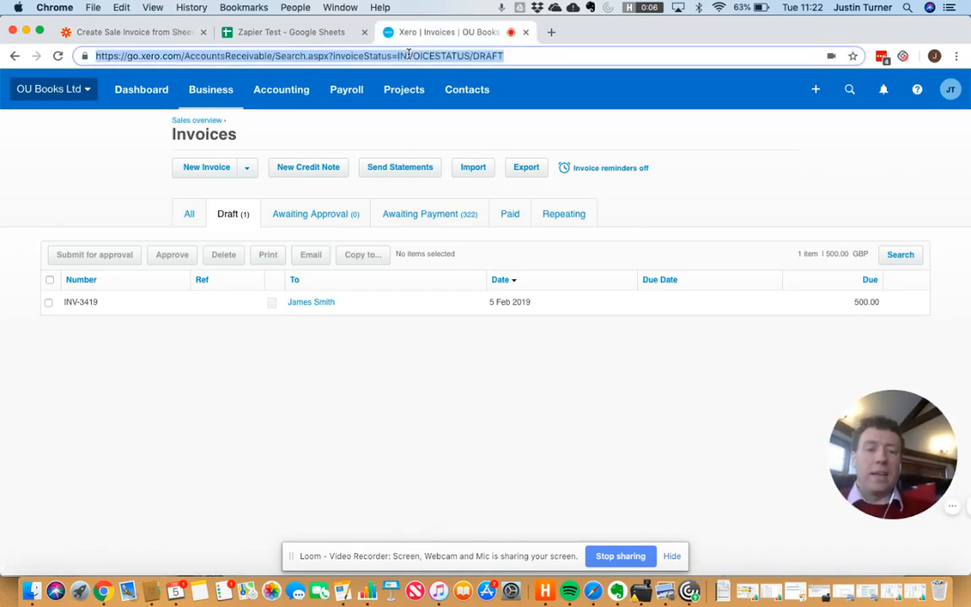
key(Return)
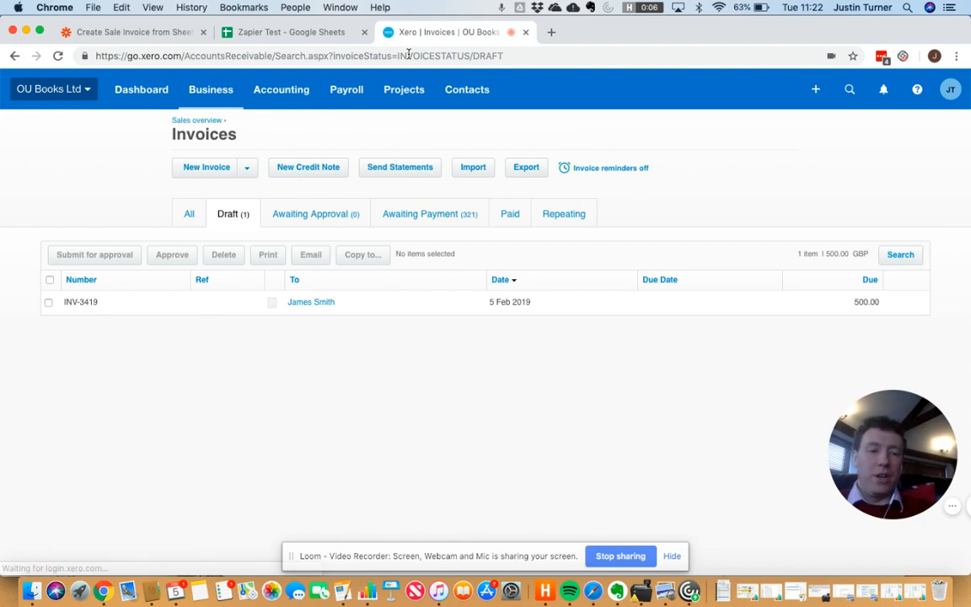
click(424, 55)
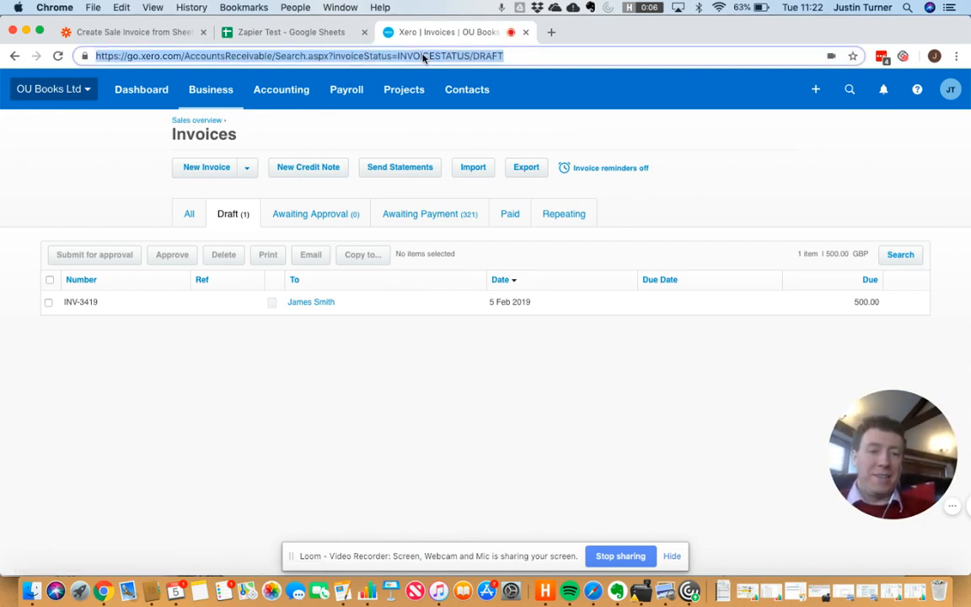
key(Return)
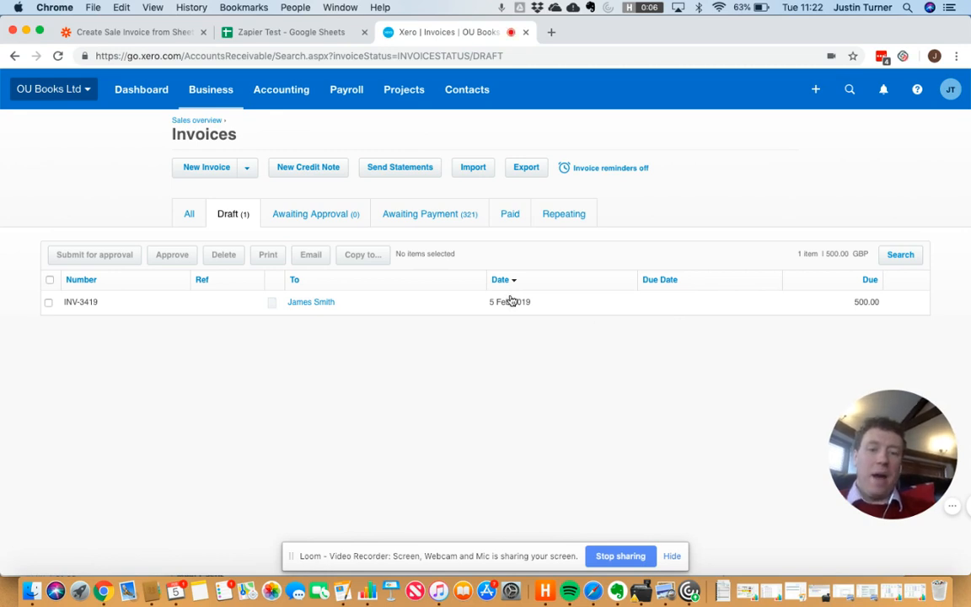
click(308, 305)
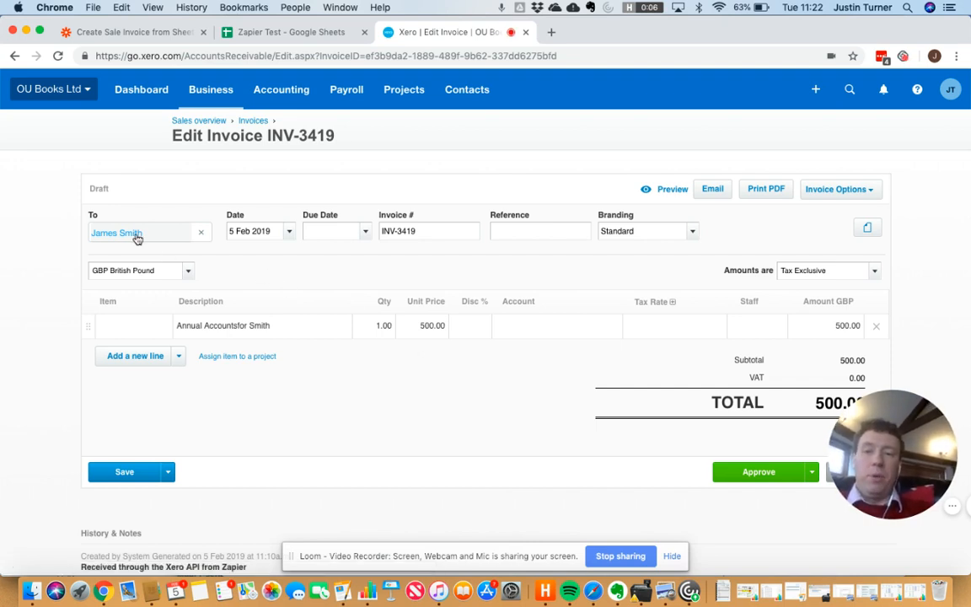
Step: Set the due date one week out to 12 Feb 2019 and enter a PO number as Reference
mouse_move(137, 239)
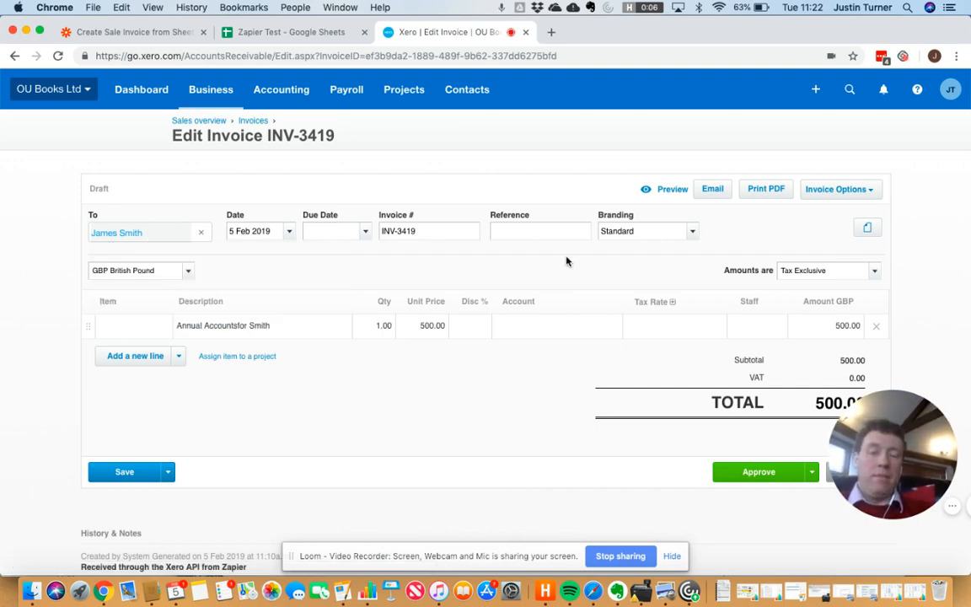
click(341, 233)
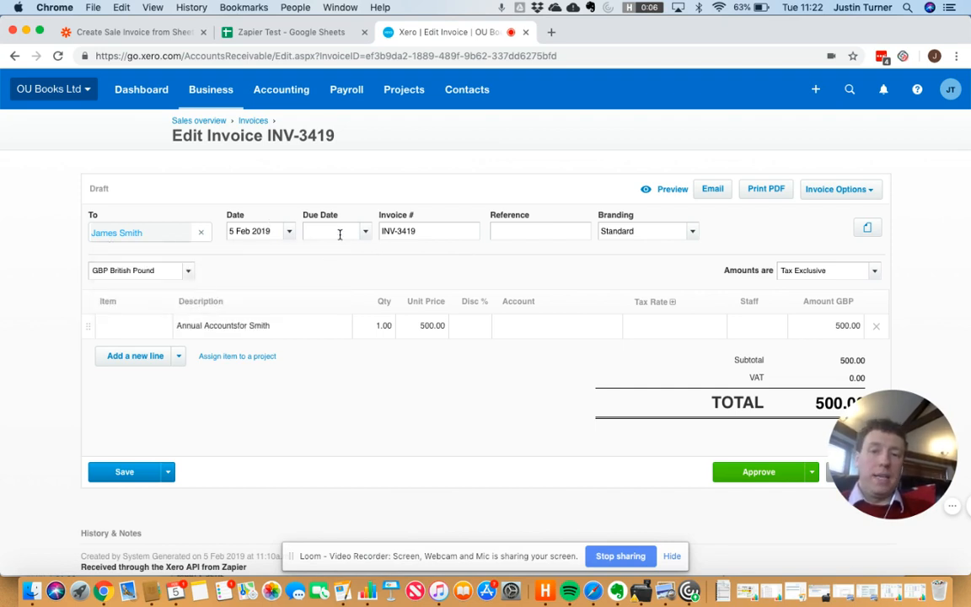
key(Tab)
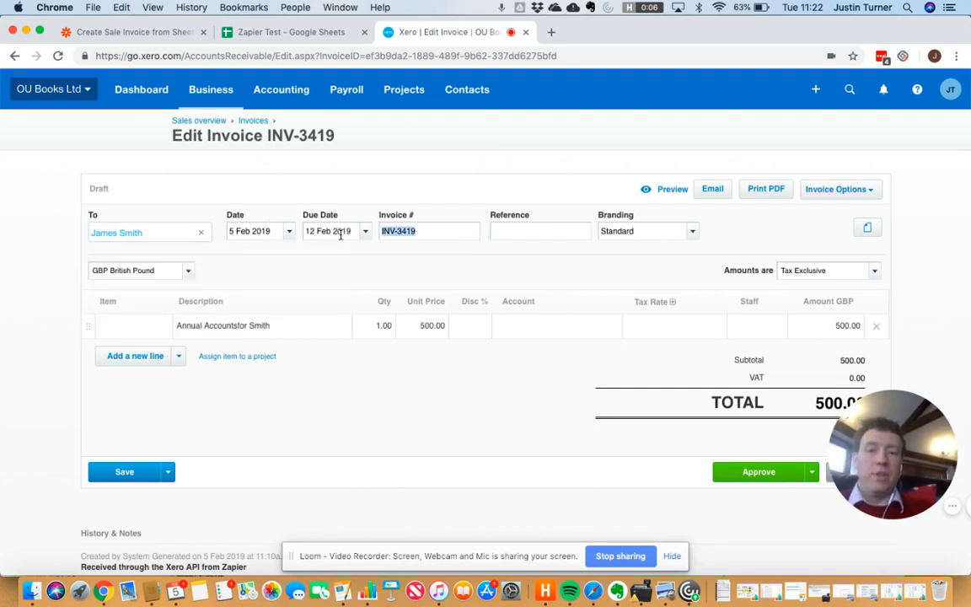
click(561, 234)
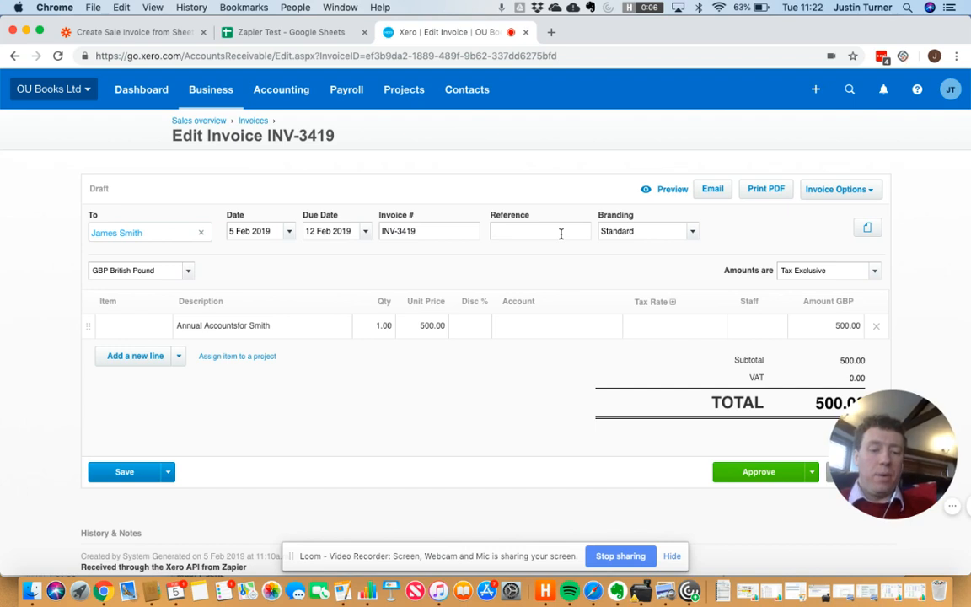
text(PO)
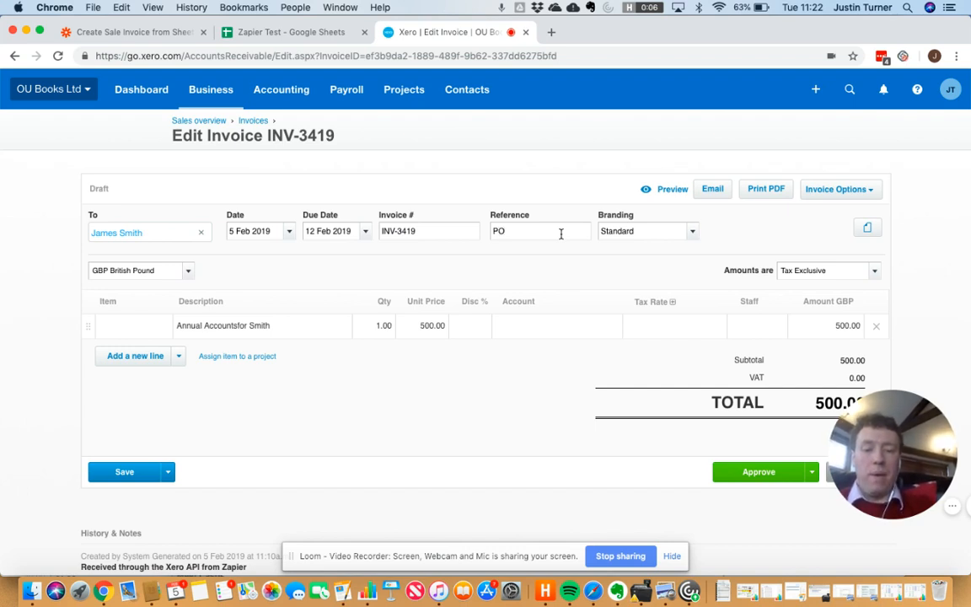
text(648957)
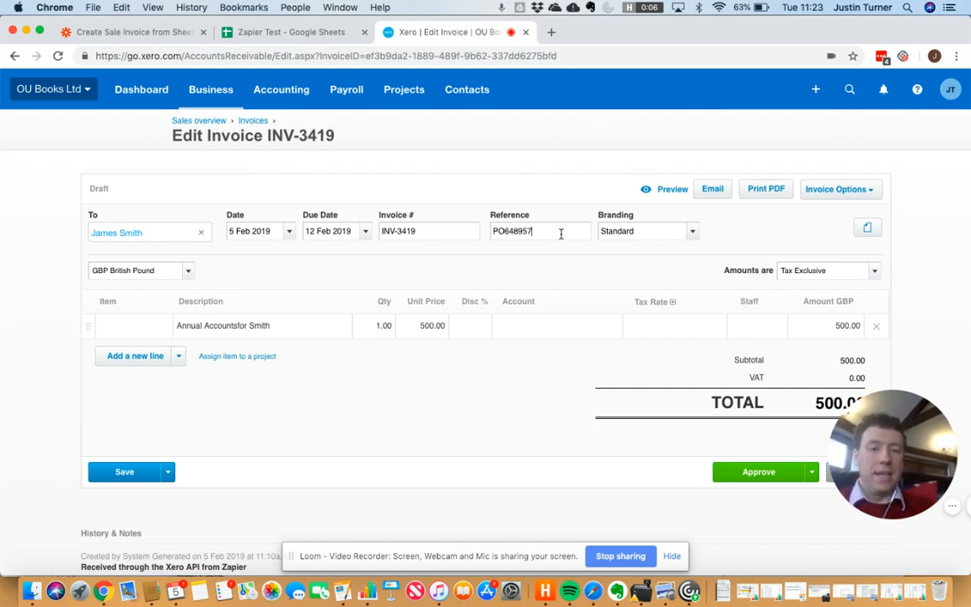
Step: Assign the line to account 200 - Bookkeeping, cancel the email window, and go back to drafts
click(539, 326)
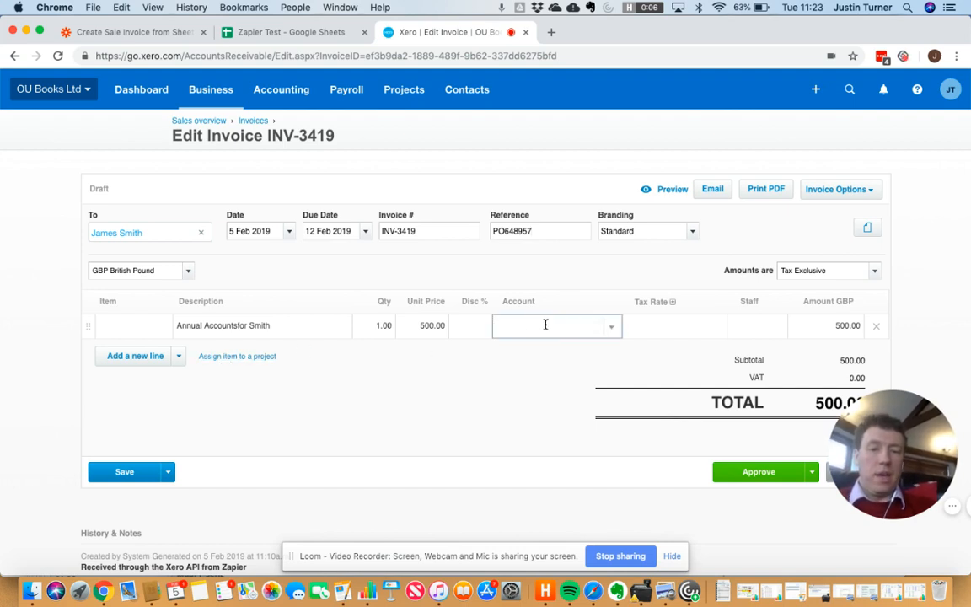
text(sal)
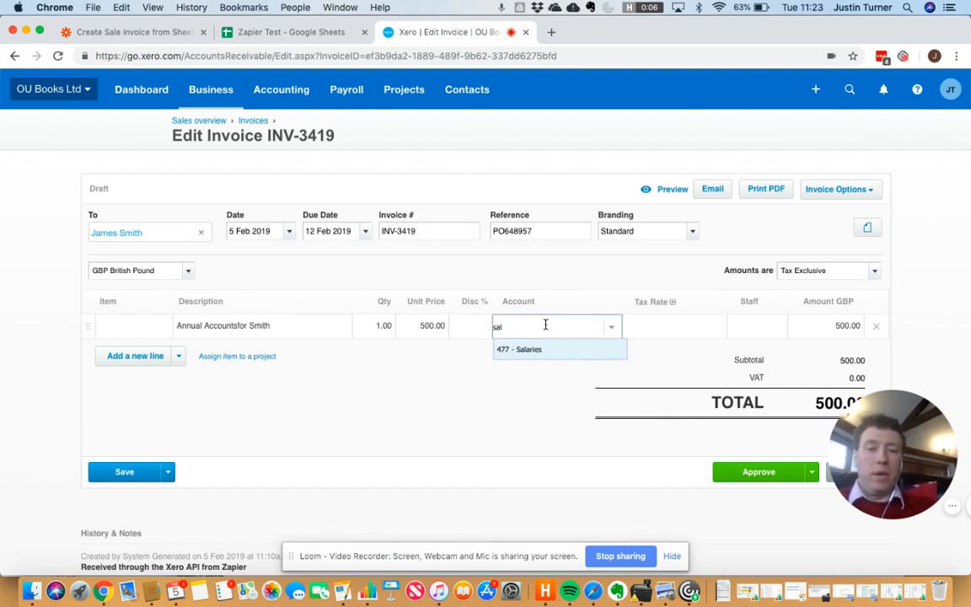
key(BackSpace)
key(BackSpace)
key(BackSpace)
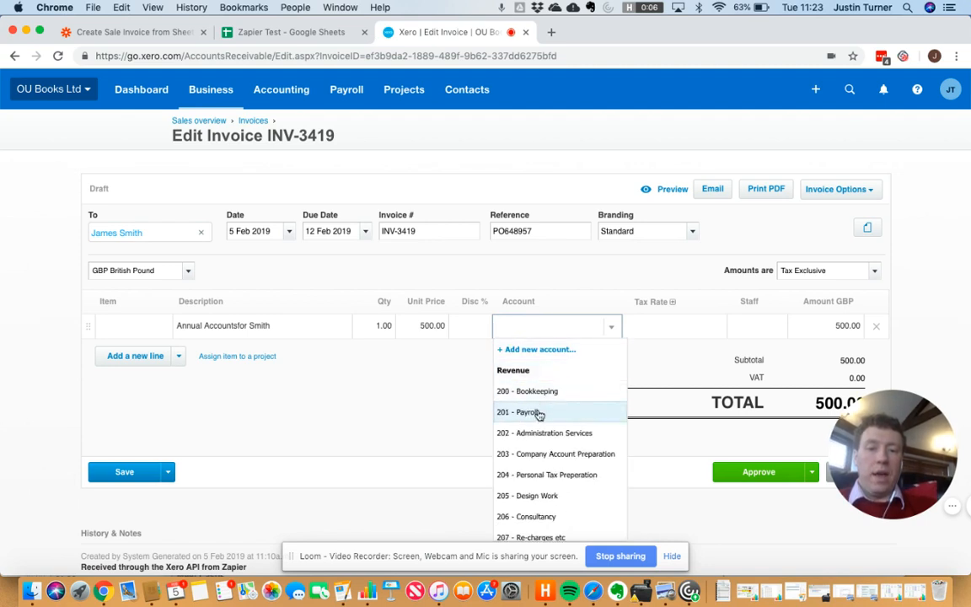
click(536, 390)
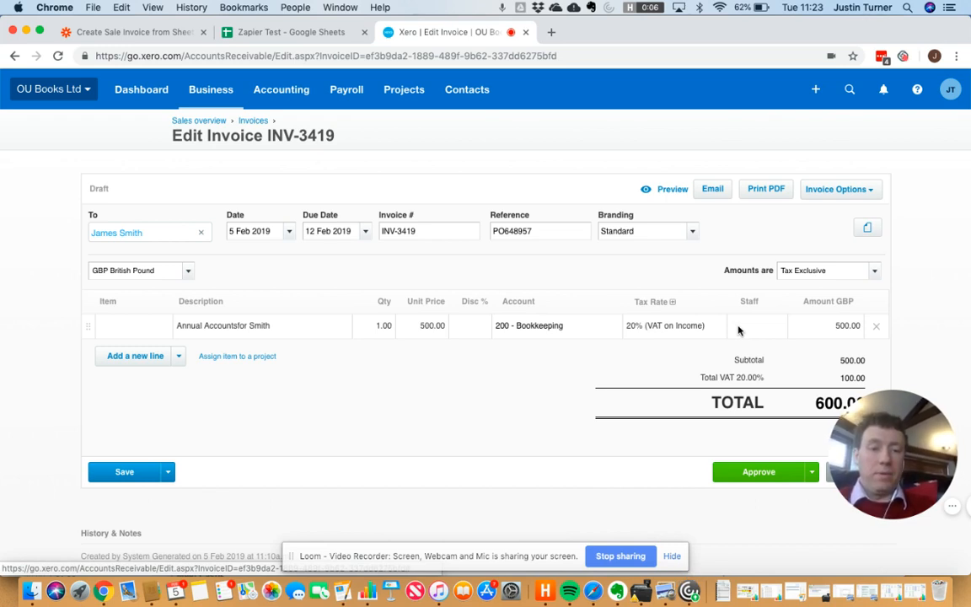
click(714, 191)
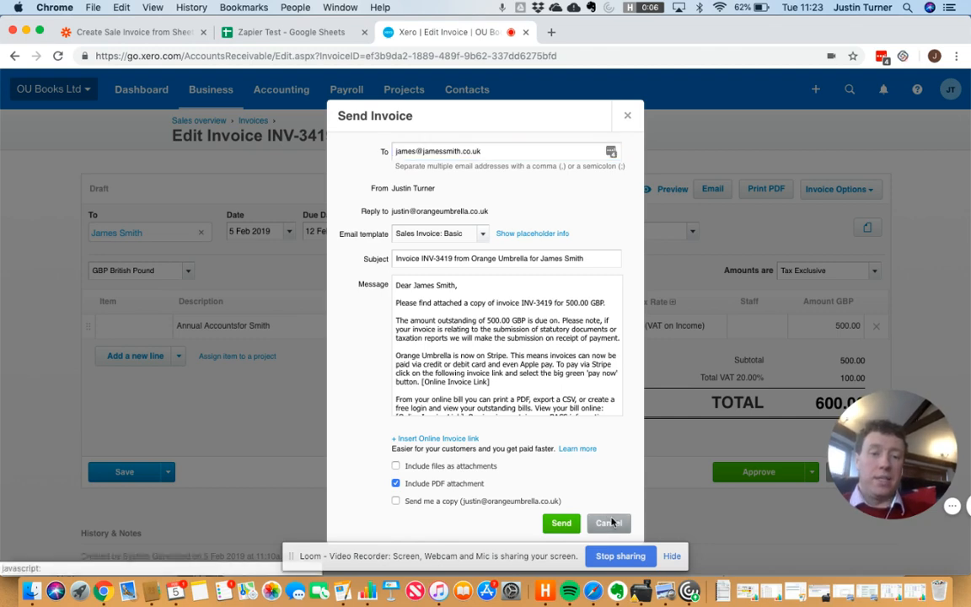
click(609, 522)
click(15, 55)
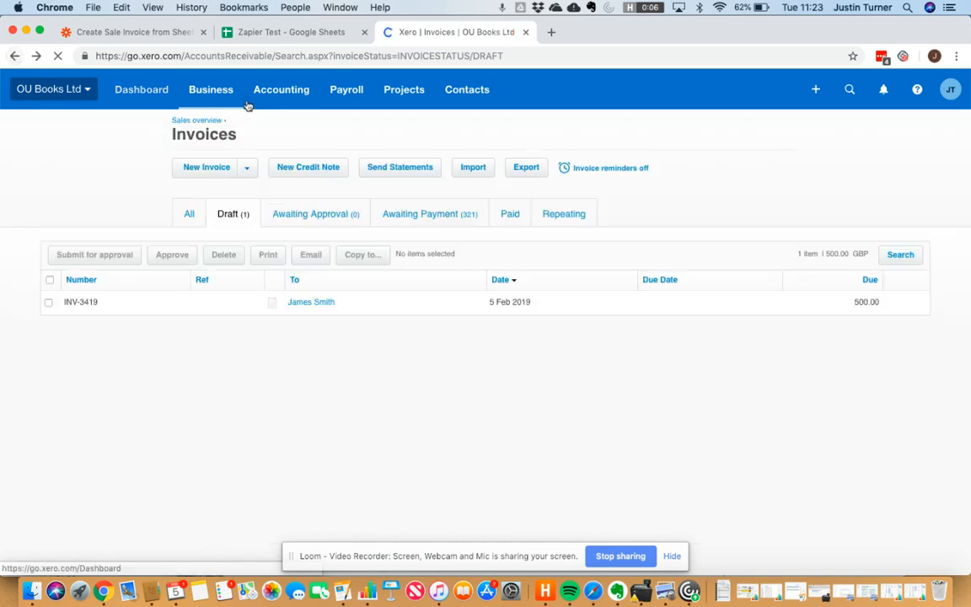
Step: Reload the draft invoices list to check whether the new 250.00 draft has arrived
click(331, 57)
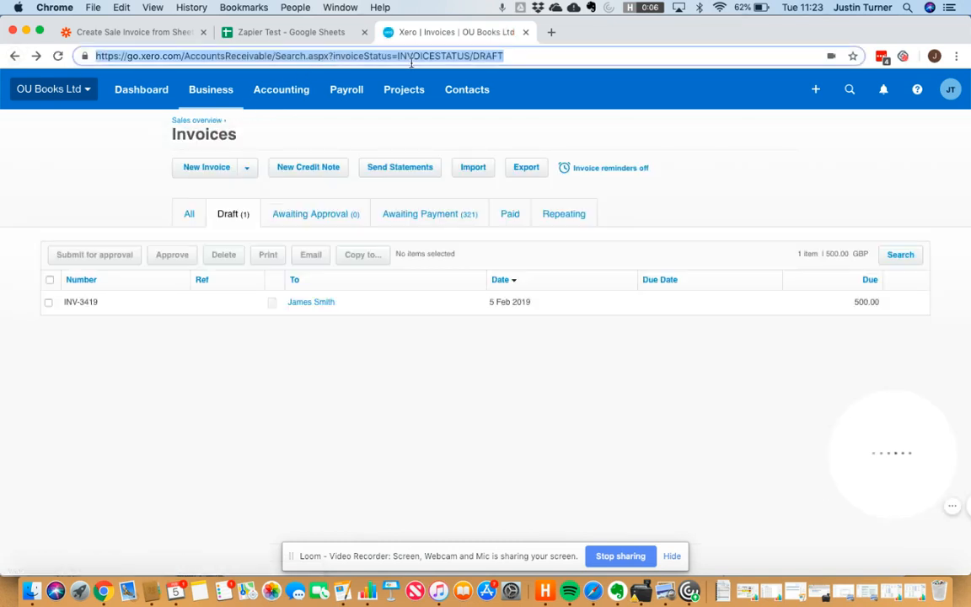
key(Return)
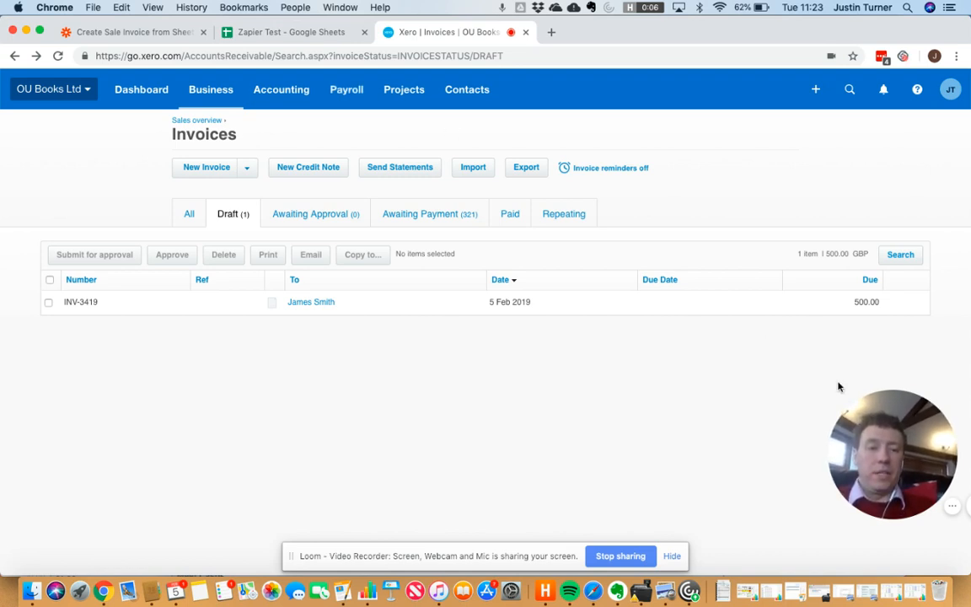
mouse_move(847, 477)
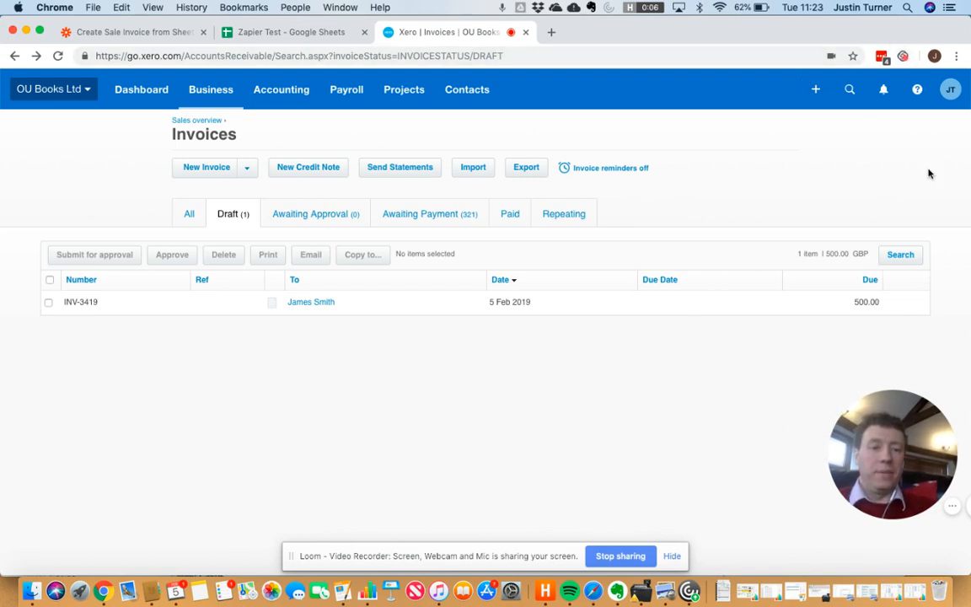
mouse_move(953, 512)
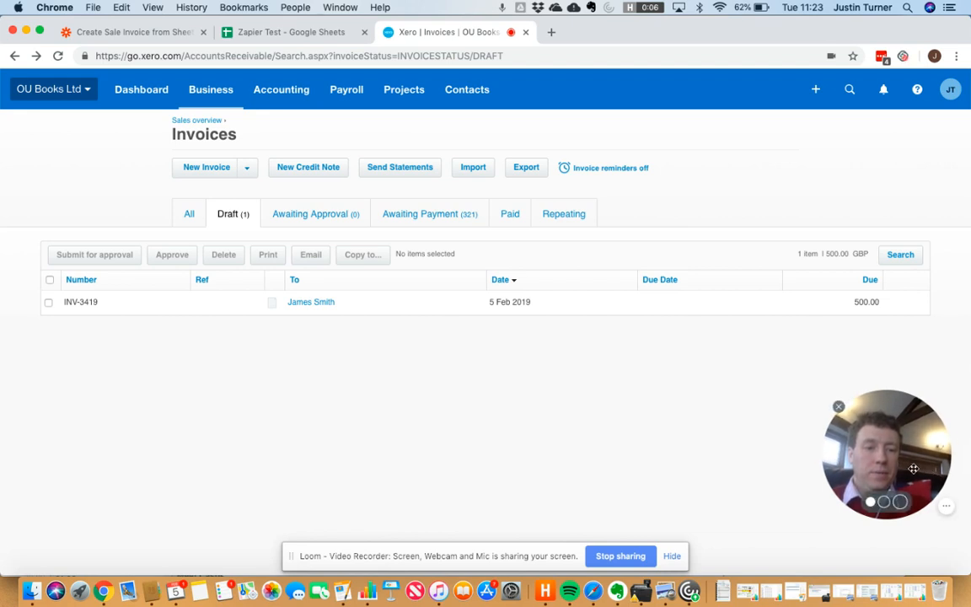
drag(955, 509, 898, 507)
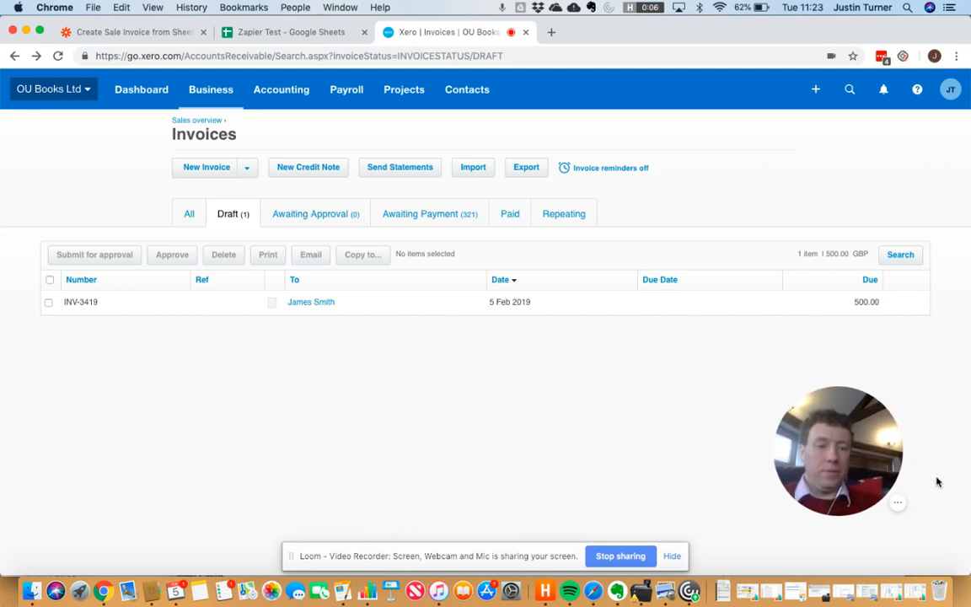
click(898, 504)
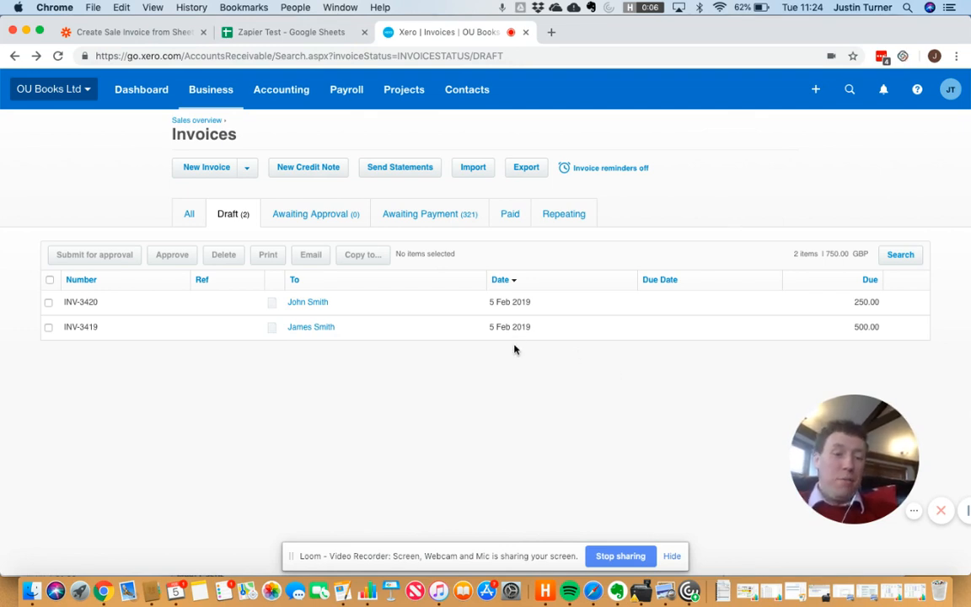
Step: Open the new 250.00 draft INV-3420 from the Draft list
click(318, 302)
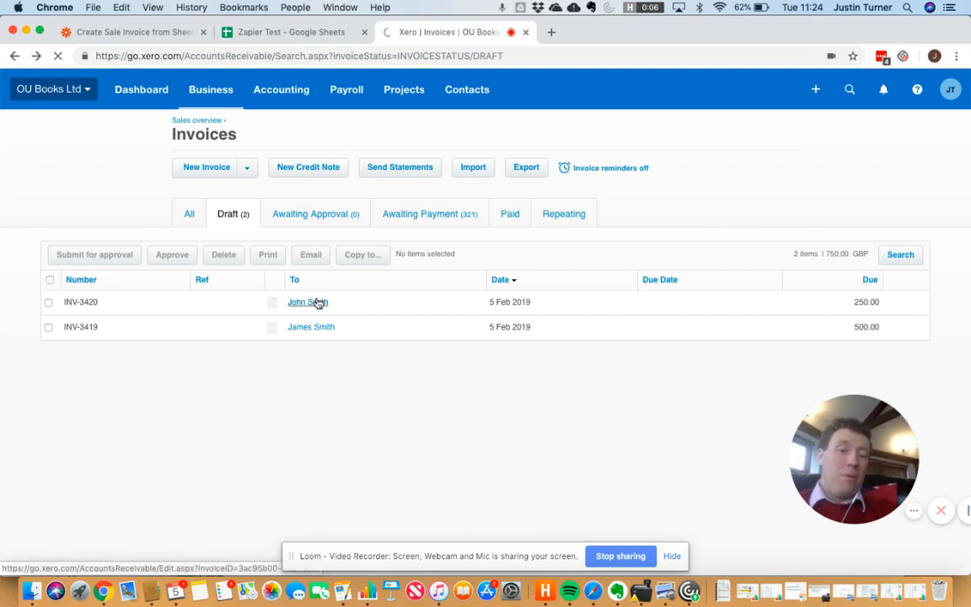